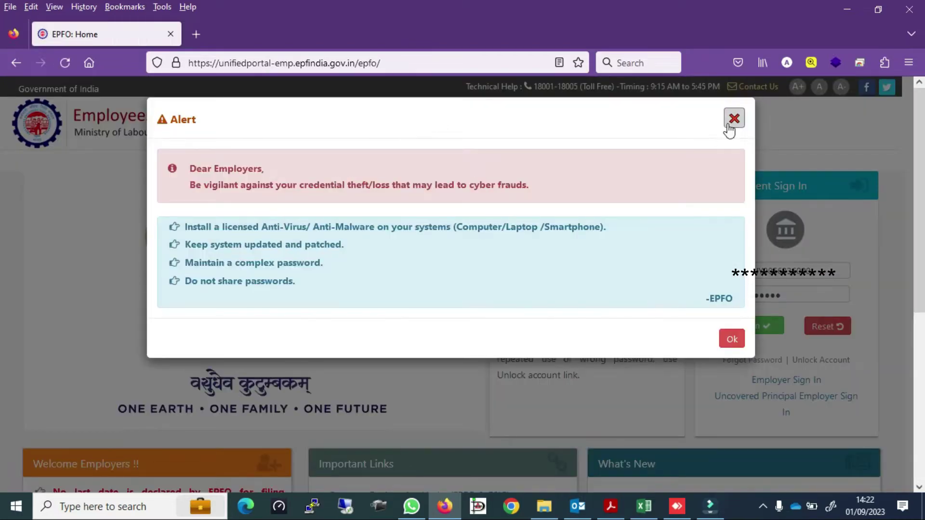
# Sign in past the home alert and Pension notice, then download the changed digital-signature notice
pyautogui.click(733, 120)
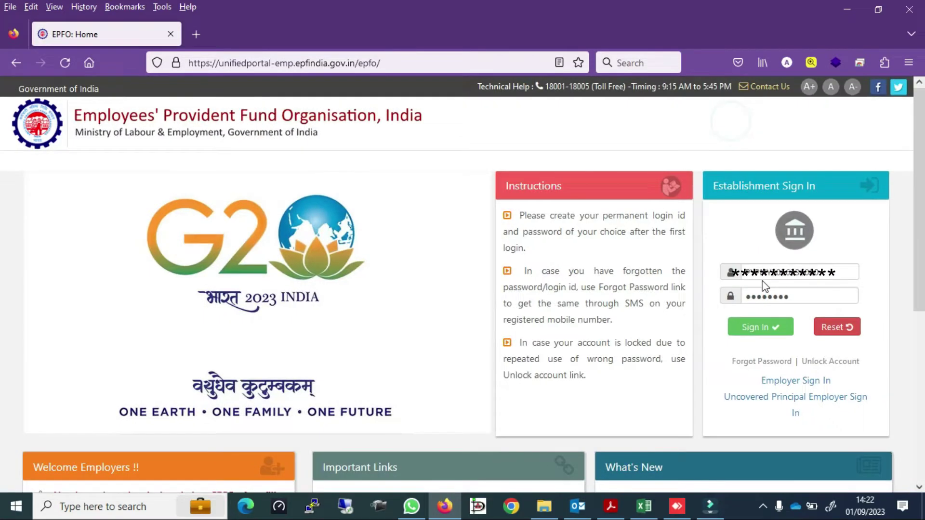
pyautogui.click(761, 328)
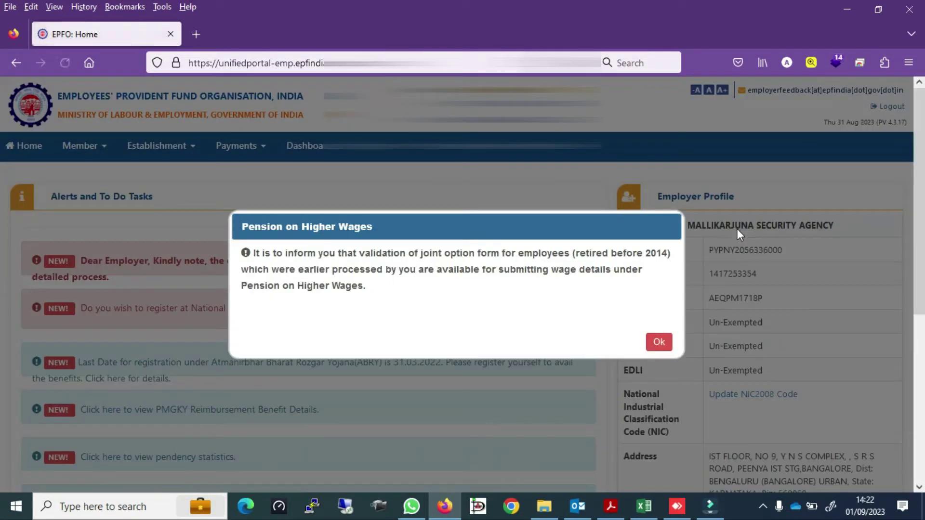
pyautogui.click(665, 343)
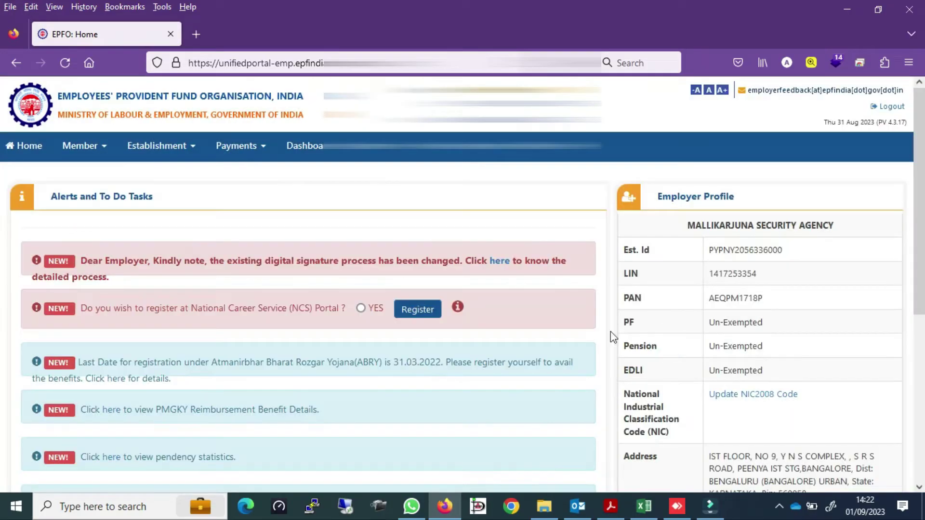
pyautogui.click(494, 269)
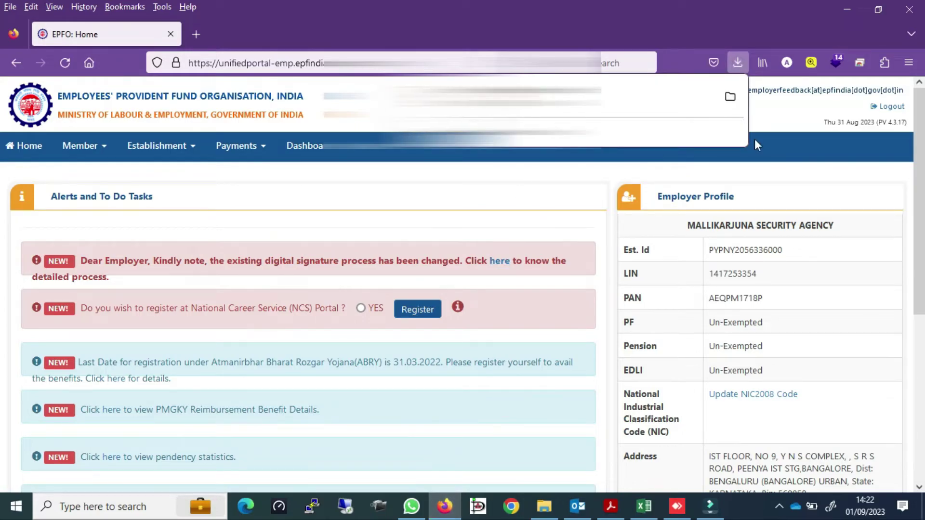
# Close the downloads list and go to the Establishment > DSC / E-SIGN registration page
pyautogui.click(770, 162)
pyautogui.moveTo(919, 140)
pyautogui.mouseDown()
pyautogui.moveTo(921, 169)
pyautogui.moveTo(922, 141)
pyautogui.mouseUp()
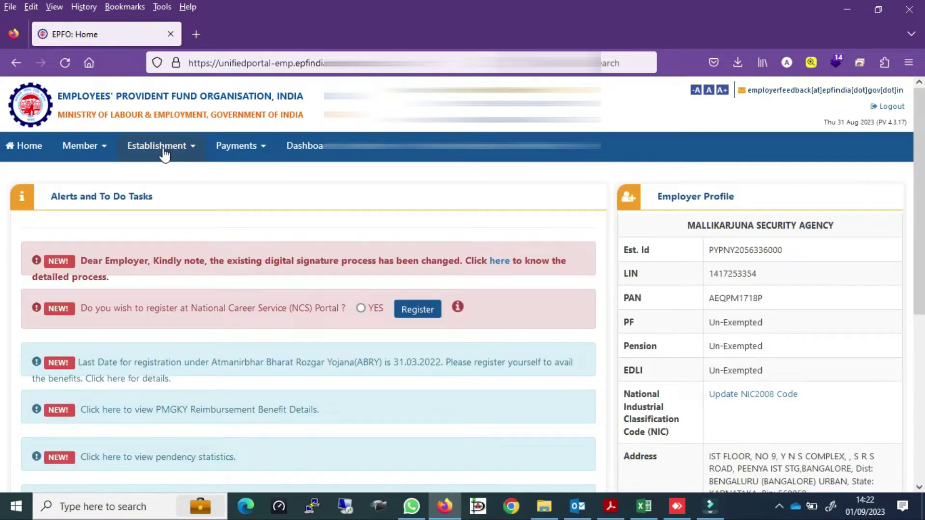
pyautogui.click(96, 157)
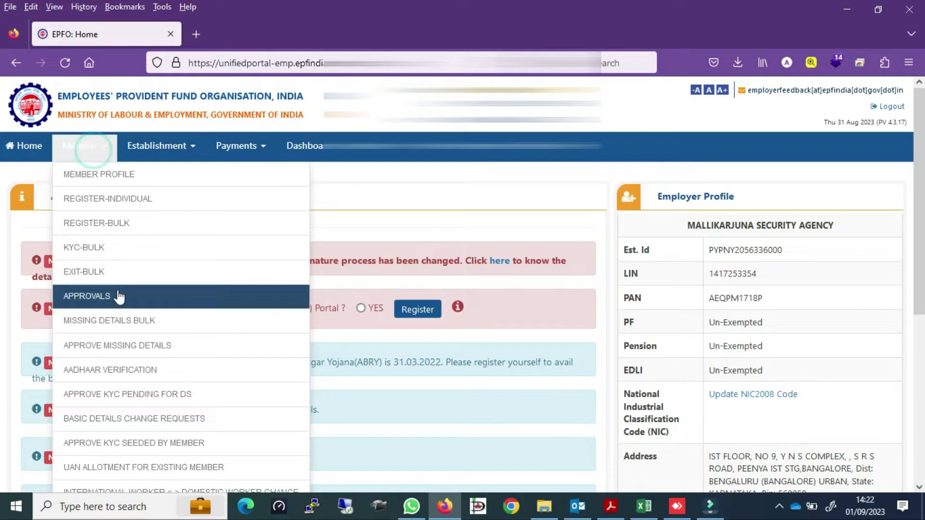
pyautogui.click(180, 149)
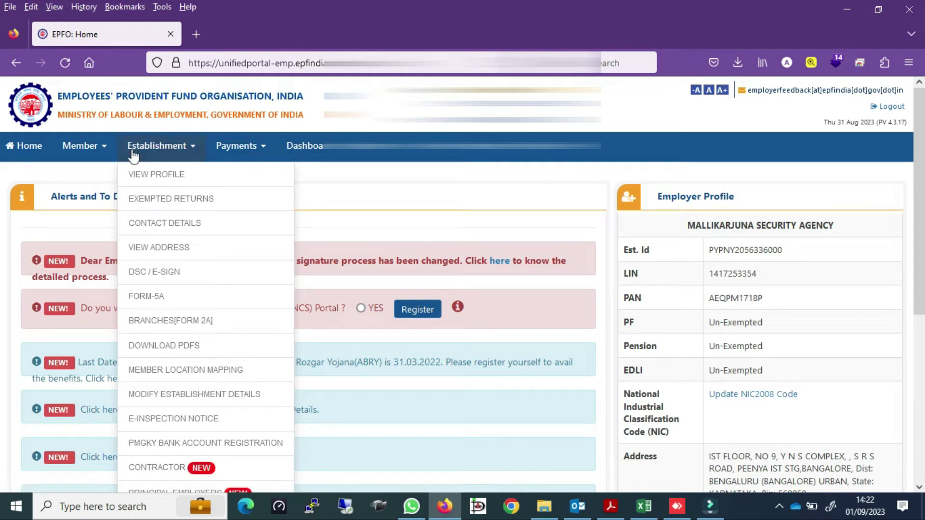
pyautogui.click(144, 271)
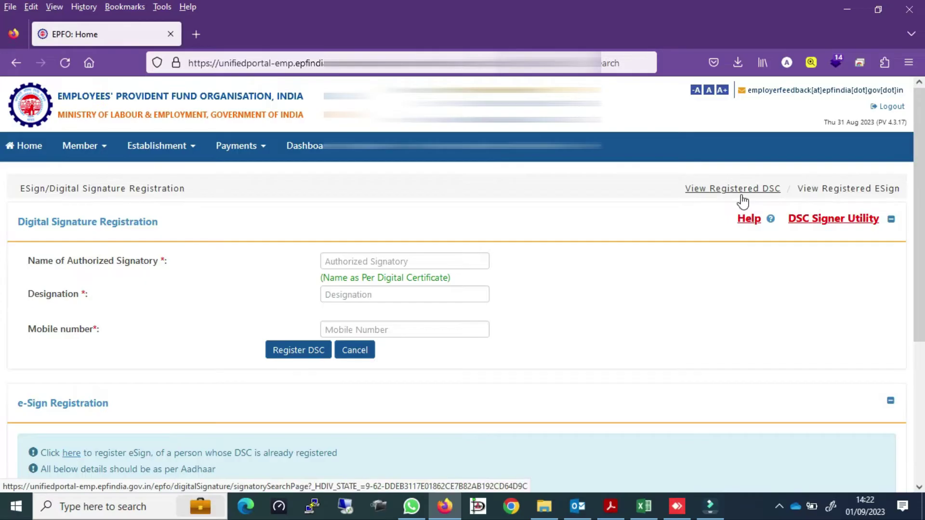
# Download EPFO_DSC_Signer_1.0.0.exe (60.3 MB) and show it in the Downloads folder
pyautogui.click(826, 222)
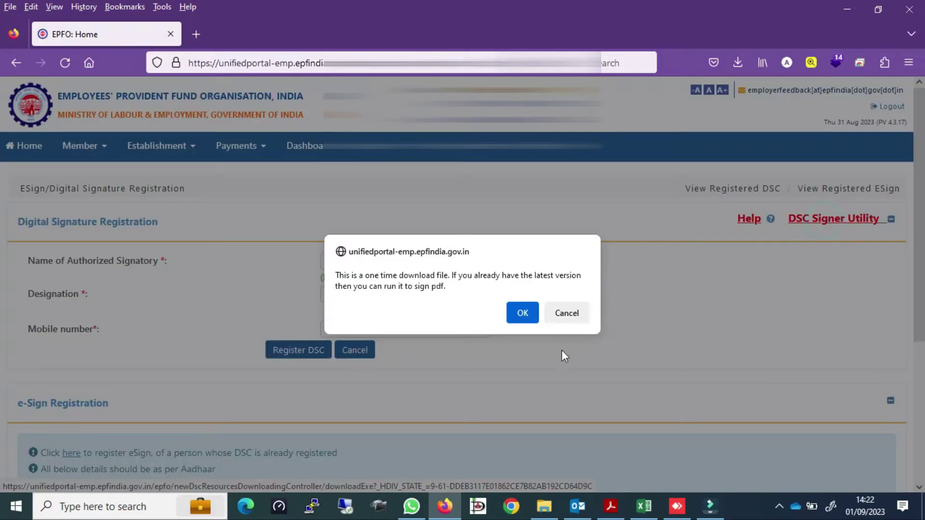
pyautogui.click(521, 313)
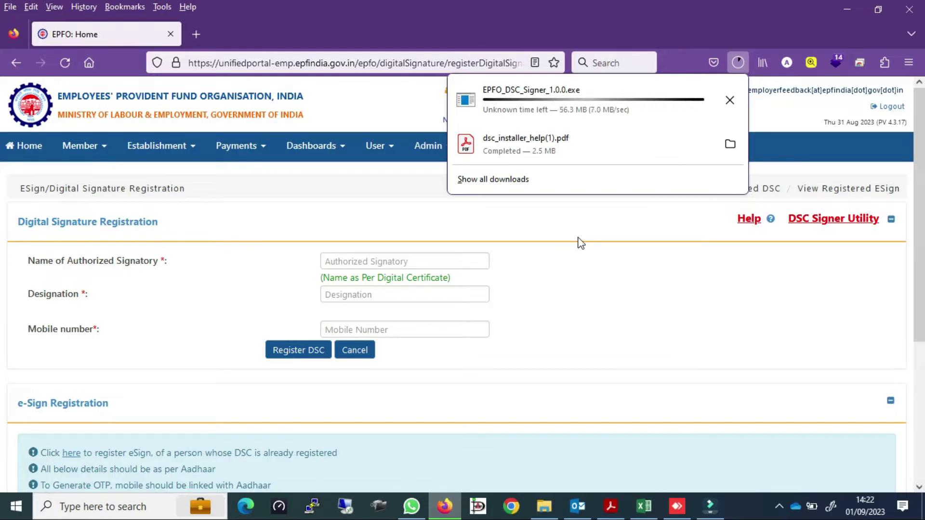
pyautogui.click(730, 97)
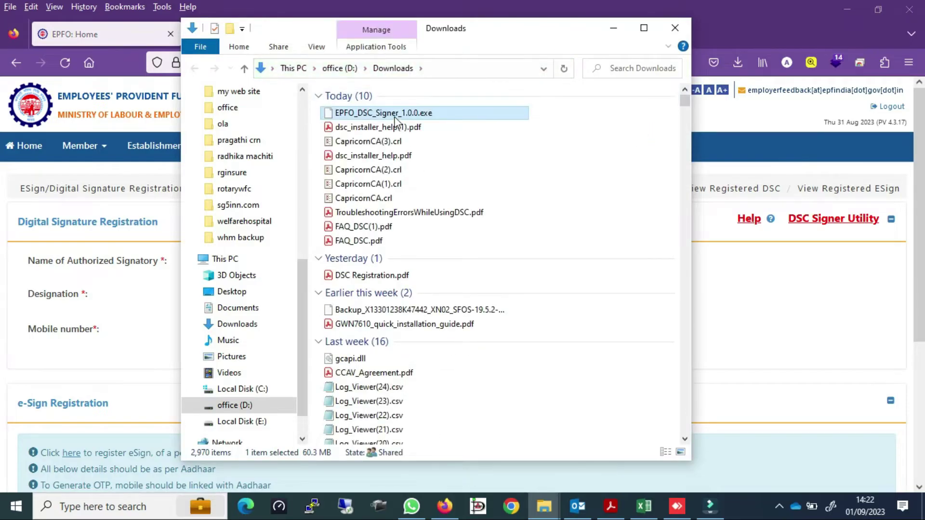
# Run EPFO_DSC_Signer_1.0.0.exe, accept the license, and install with default folder and shortcuts
pyautogui.doubleClick(395, 115)
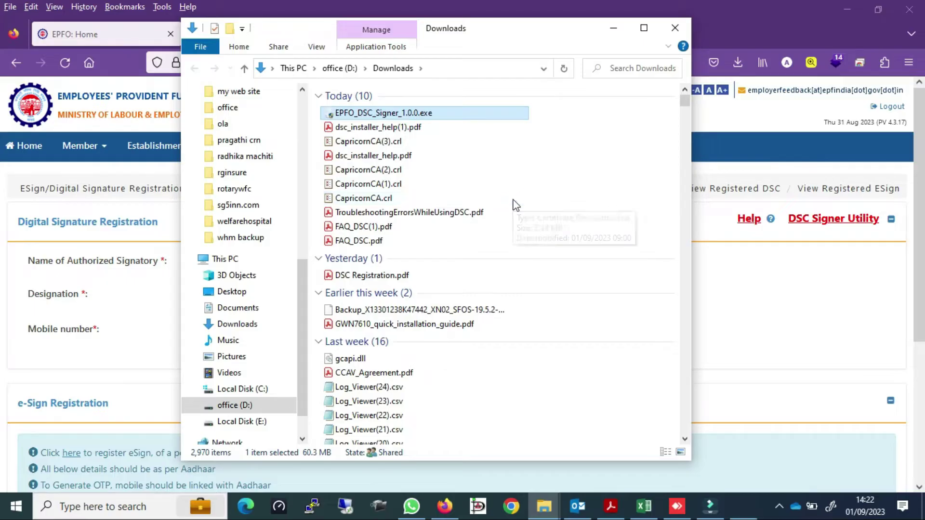
pyautogui.click(402, 362)
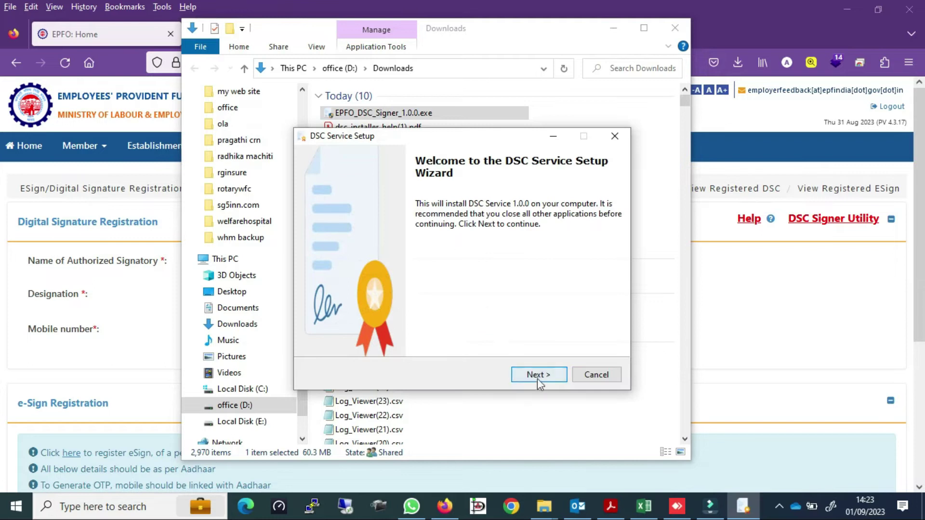
pyautogui.click(538, 375)
pyautogui.click(346, 335)
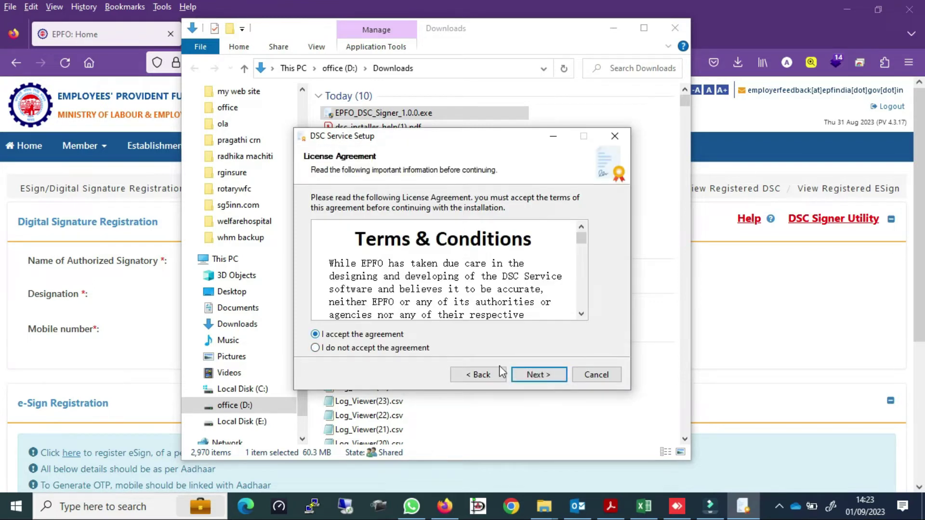
pyautogui.click(531, 375)
pyautogui.click(531, 376)
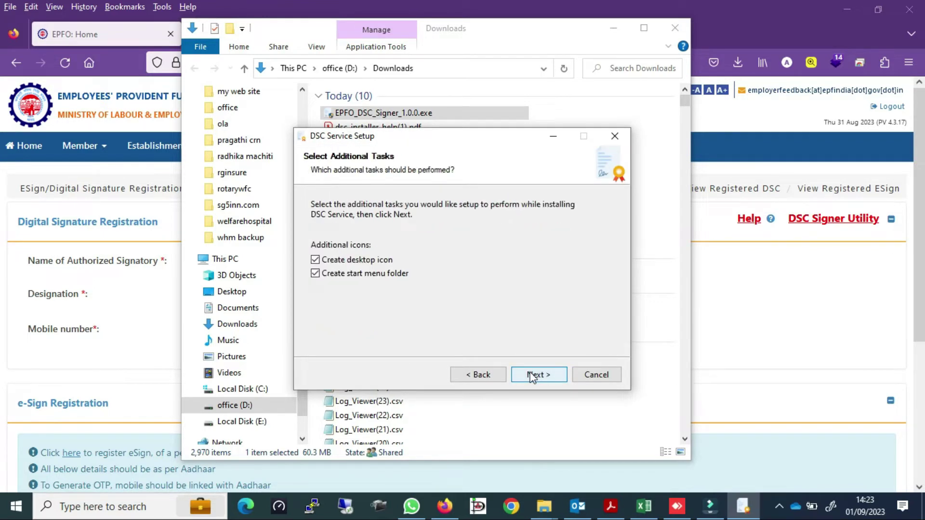
pyautogui.click(532, 376)
pyautogui.click(532, 375)
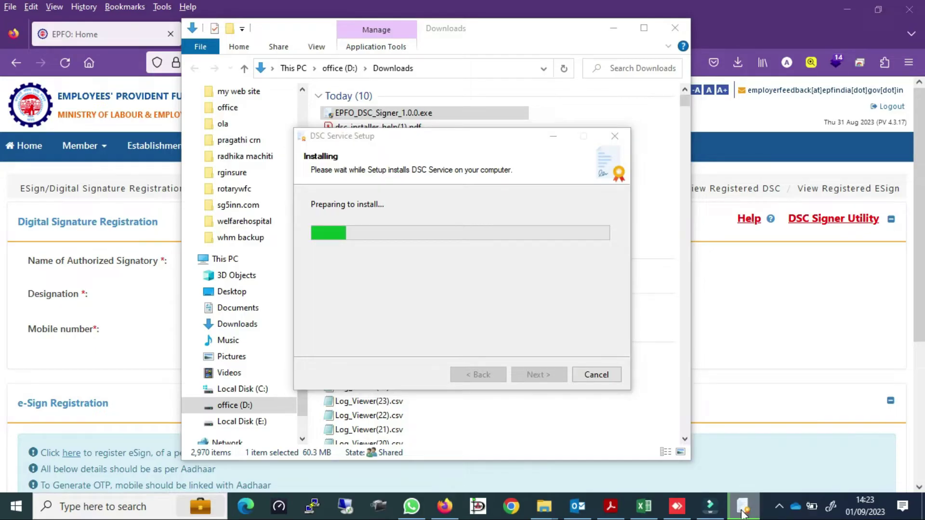
# Finish setup launching DSC Service, then hide its window so it keeps running on port 60015
pyautogui.rightClick(743, 513)
pyautogui.click(778, 508)
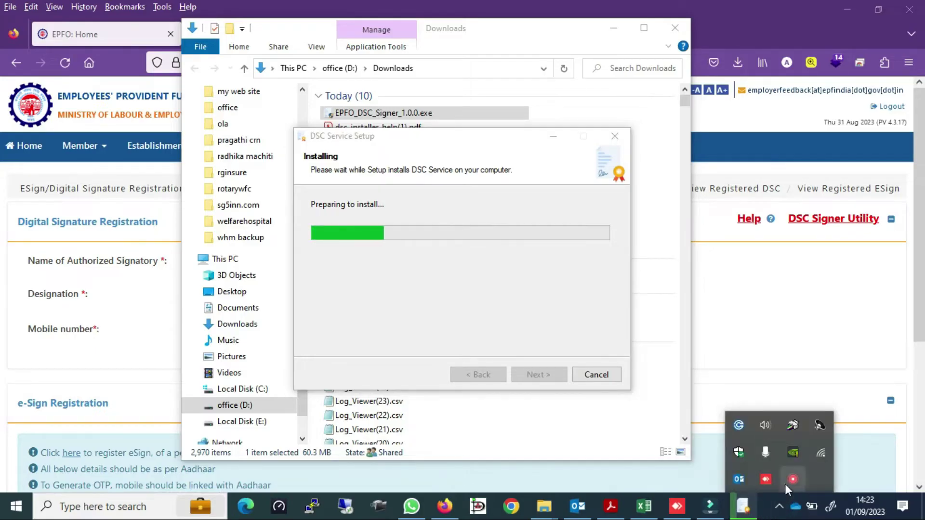
pyautogui.click(667, 482)
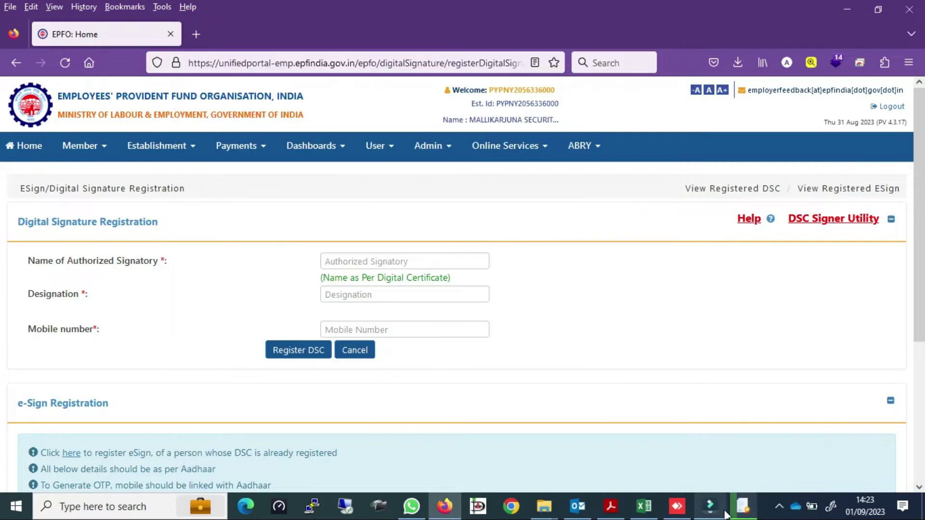
pyautogui.click(740, 513)
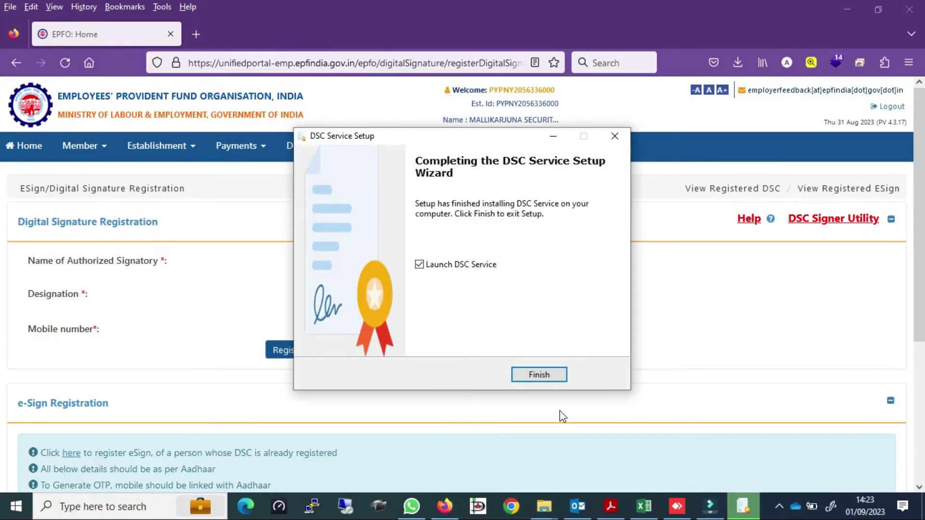
pyautogui.click(538, 375)
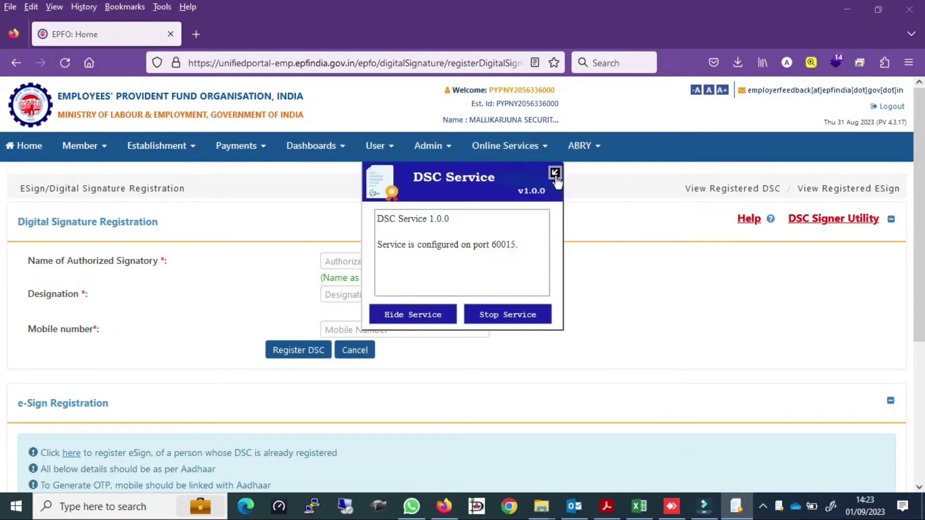
pyautogui.click(554, 174)
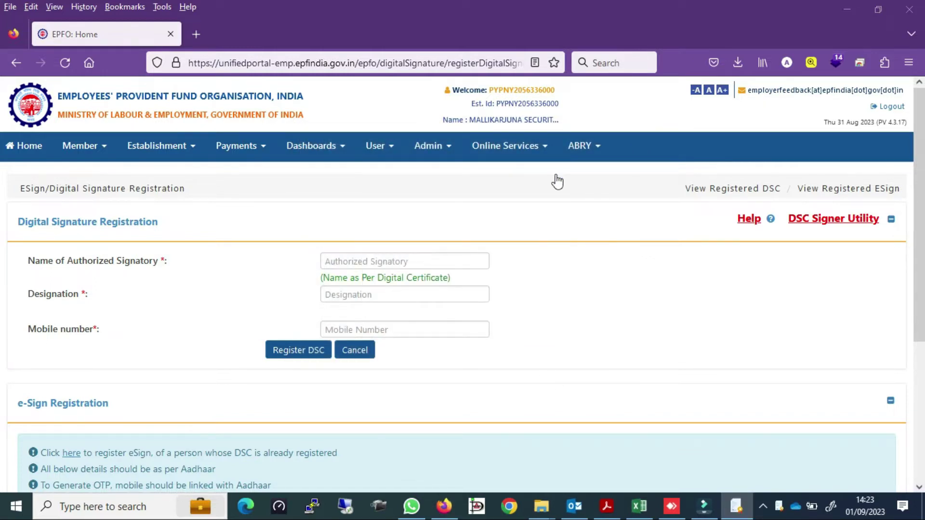
# Open Firefox Settings and scroll Privacy & Security down to the Certificates section
pyautogui.click(908, 65)
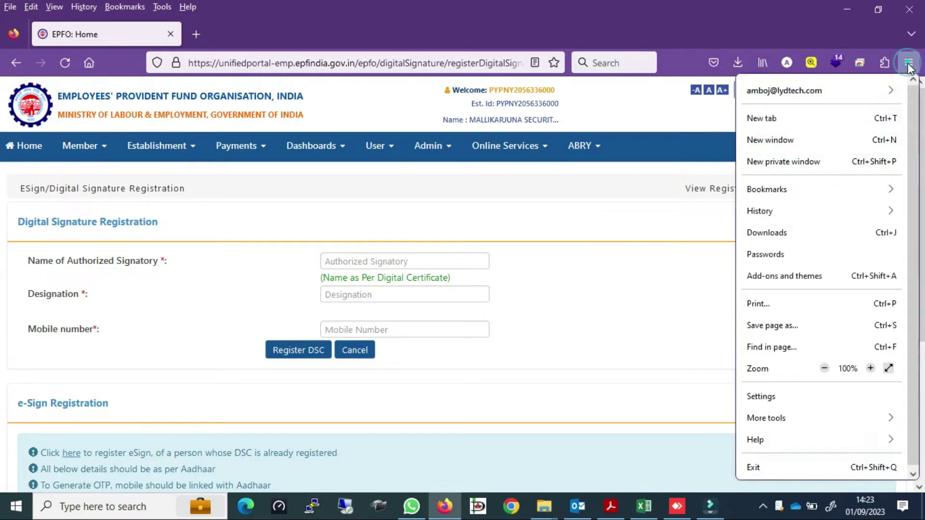
pyautogui.click(769, 398)
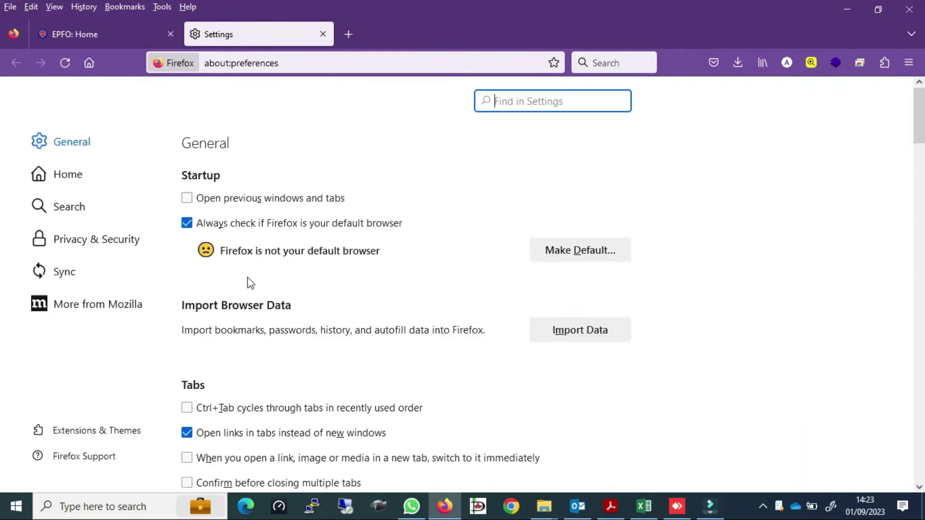
pyautogui.click(101, 243)
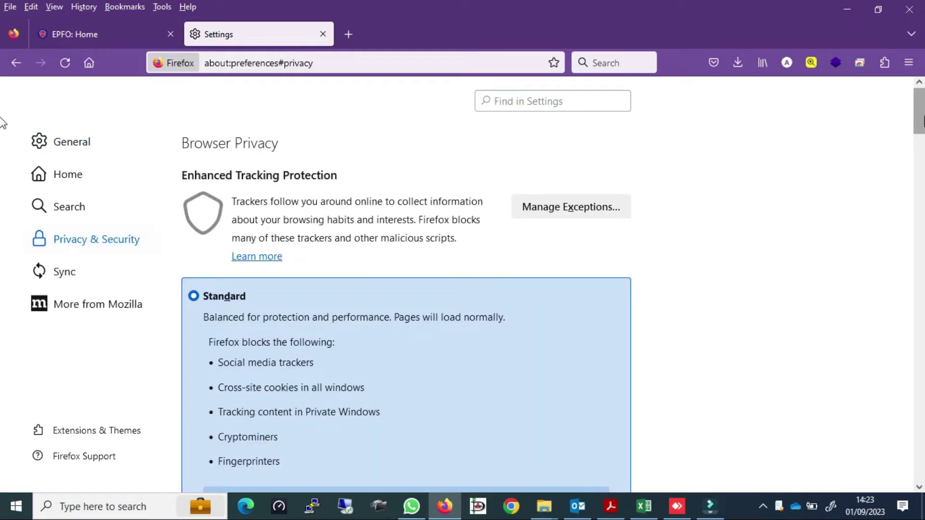
pyautogui.moveTo(921, 120); pyautogui.dragTo(922, 376)
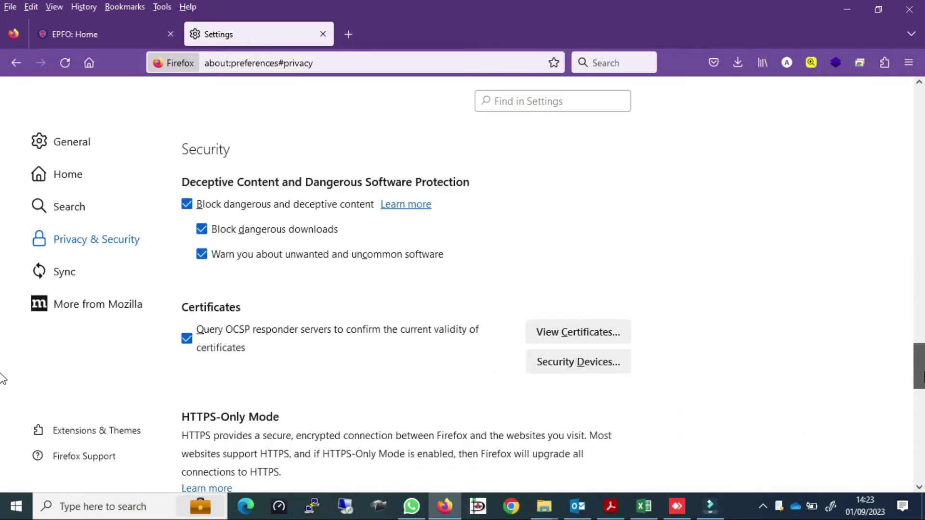
# Import dscCA2023.der from C:\Program Files (x86)\DSC Service\1.0.0 as a certificate authority
pyautogui.click(558, 332)
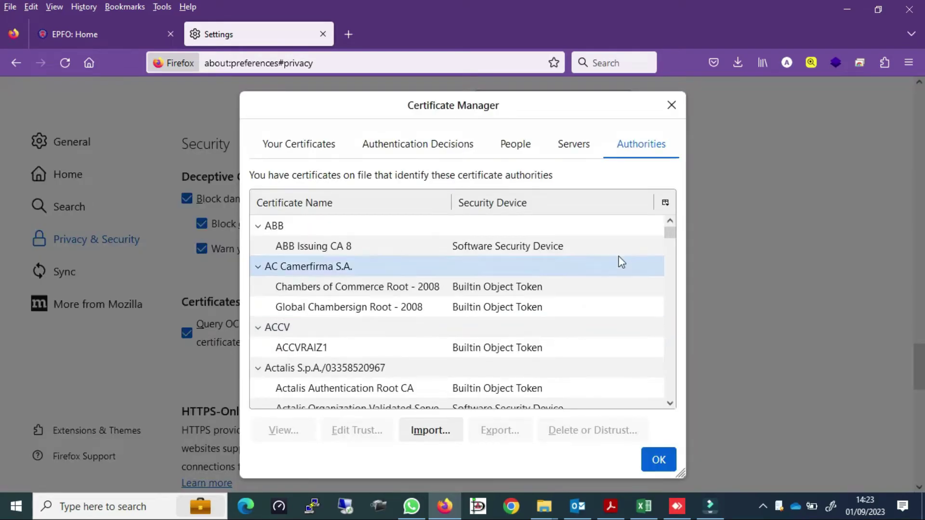
pyautogui.click(422, 436)
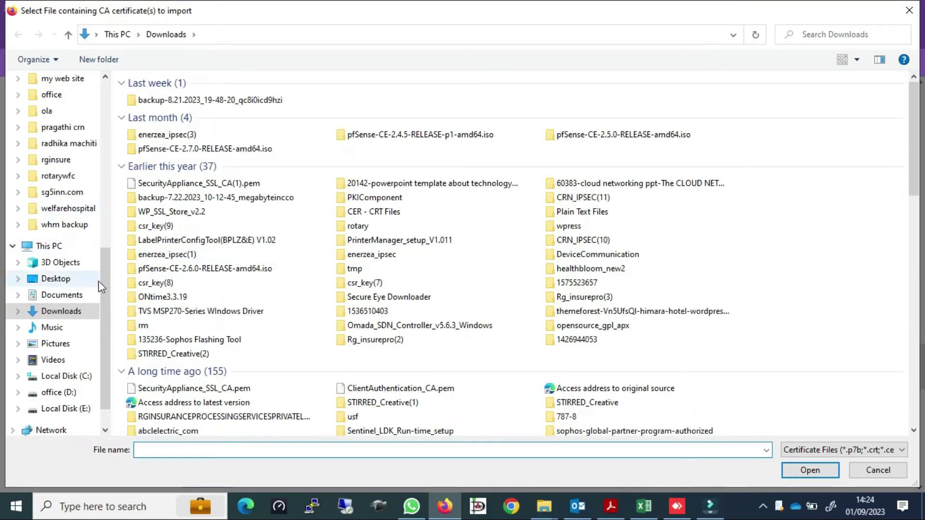
pyautogui.click(82, 377)
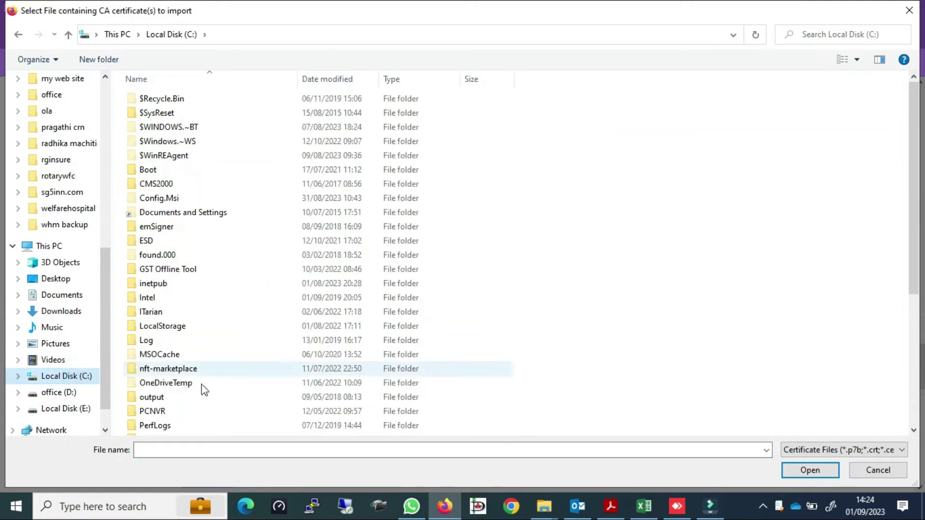
pyautogui.moveTo(912, 189); pyautogui.dragTo(922, 332)
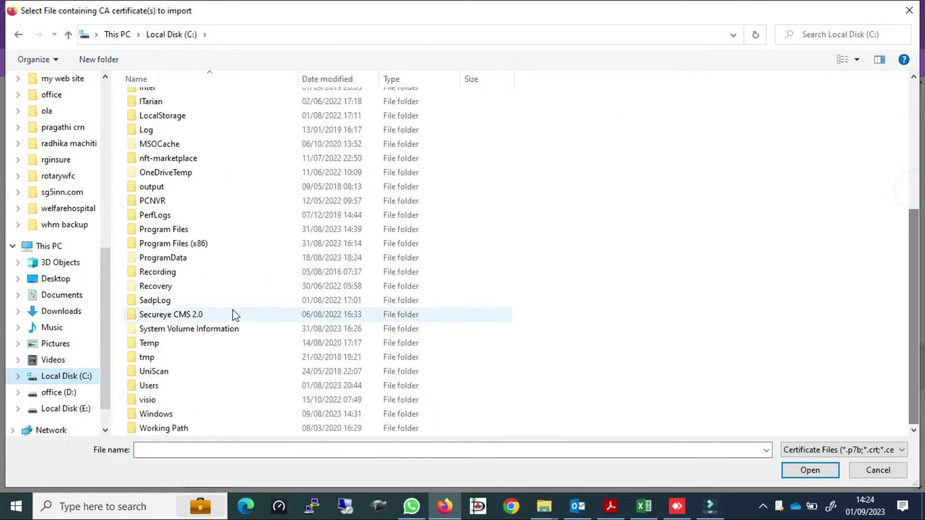
pyautogui.doubleClick(188, 247)
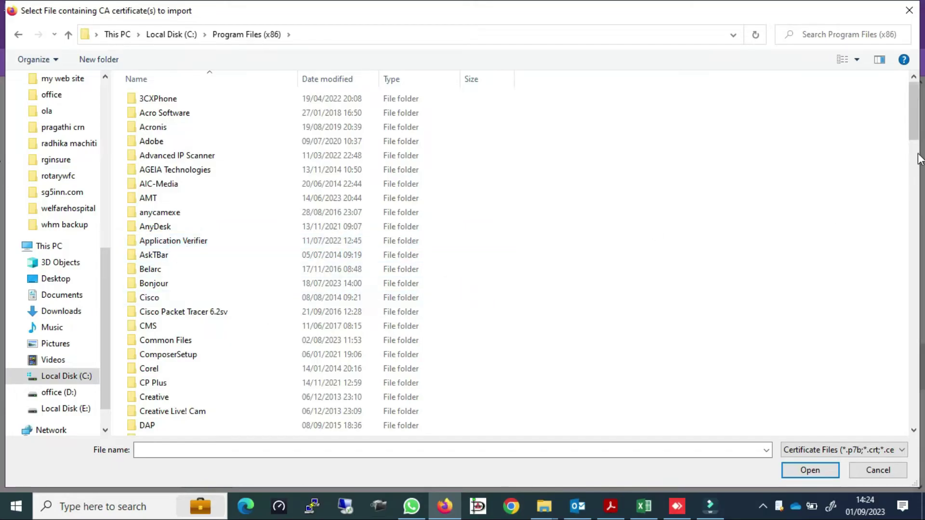
pyautogui.moveTo(916, 129); pyautogui.dragTo(916, 148)
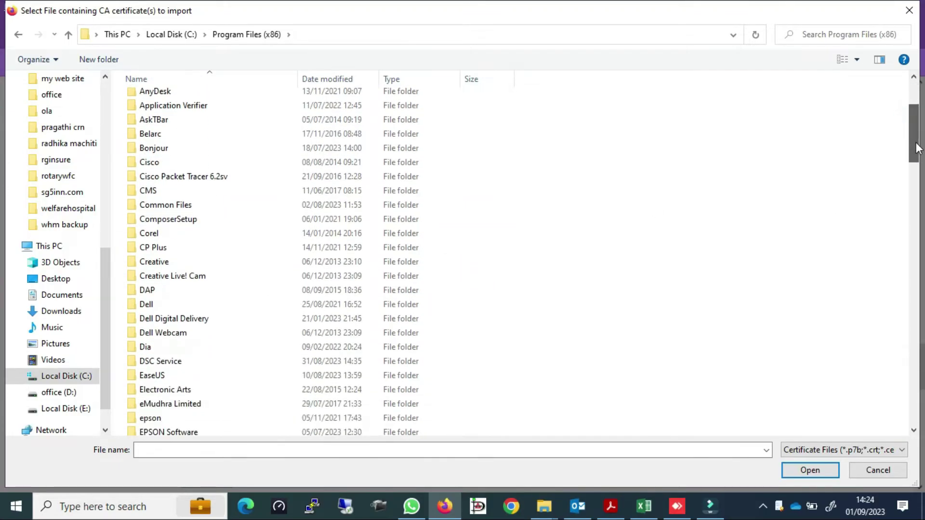
pyautogui.doubleClick(167, 362)
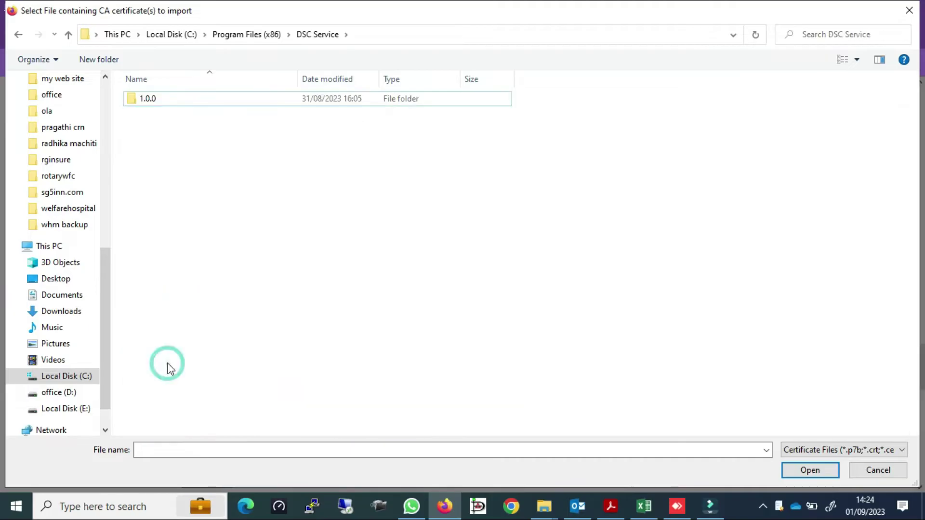
pyautogui.doubleClick(148, 99)
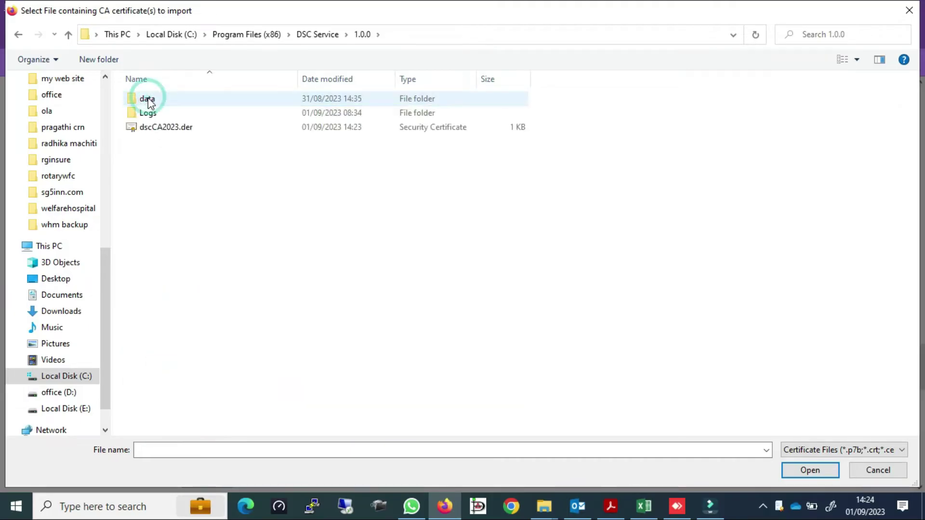
pyautogui.doubleClick(154, 128)
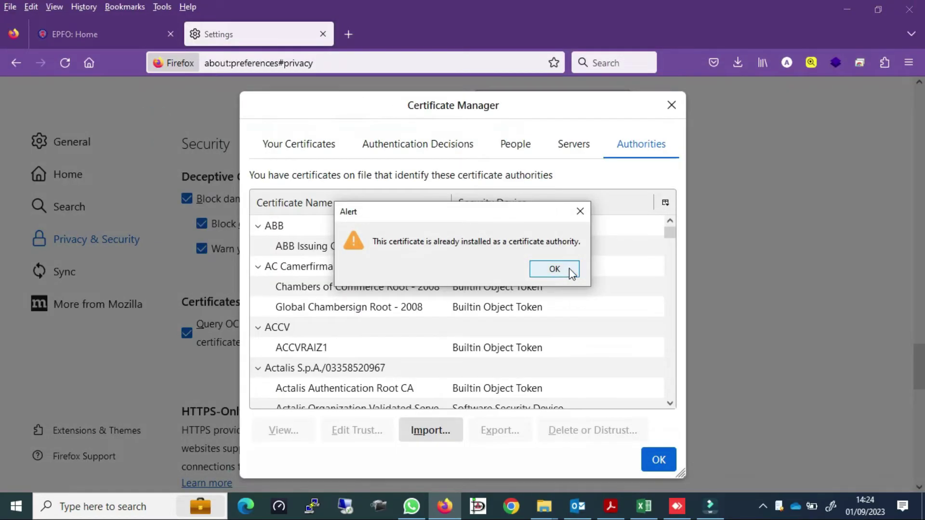
# Dismiss the already-installed alert, verify dscCA2023 under EPFO, and close Certificate Manager
pyautogui.click(571, 273)
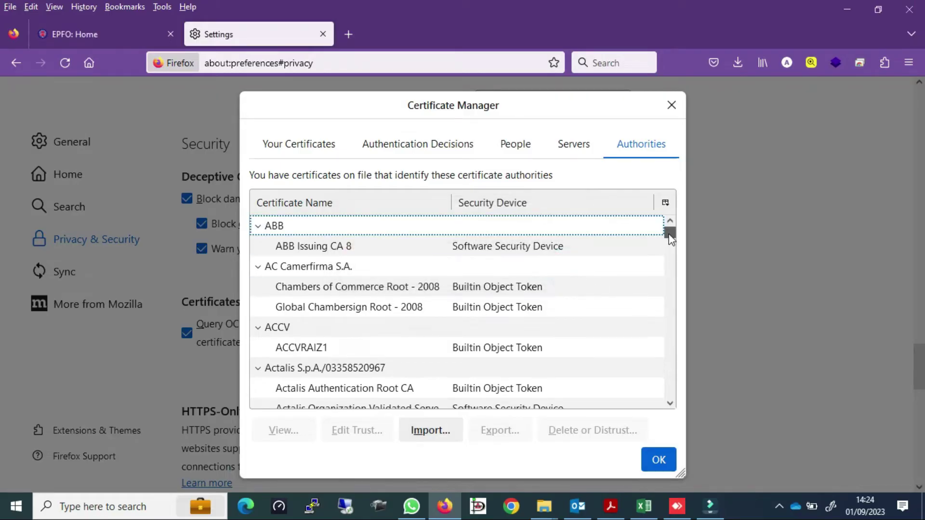
pyautogui.moveTo(670, 236); pyautogui.dragTo(677, 295)
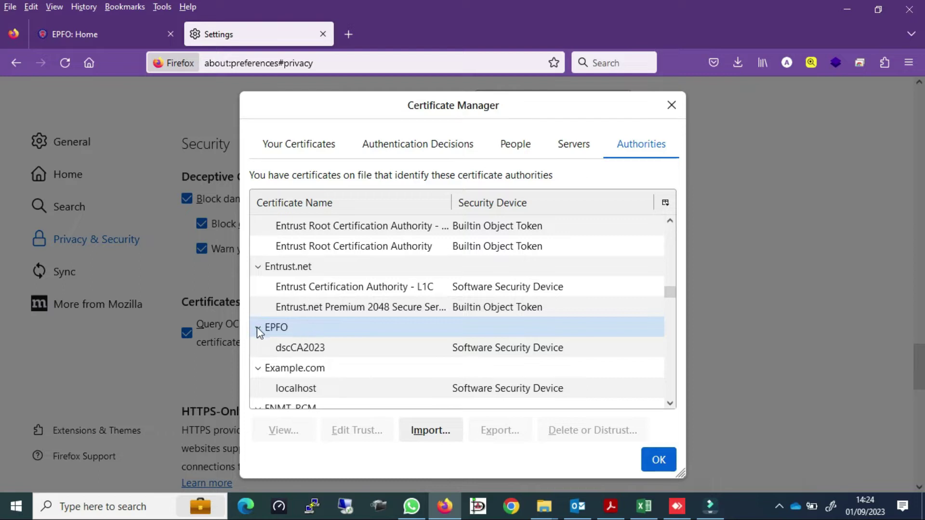
pyautogui.click(262, 347)
pyautogui.click(262, 348)
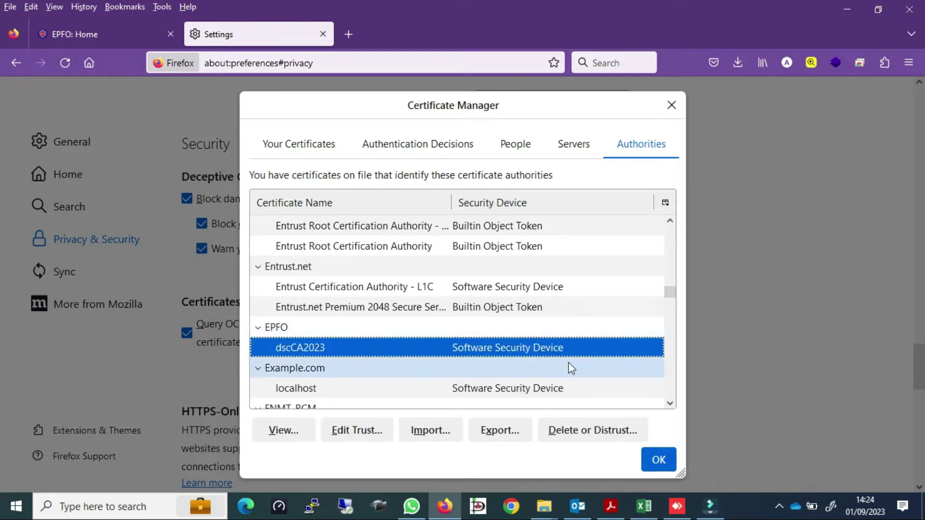
pyautogui.click(653, 464)
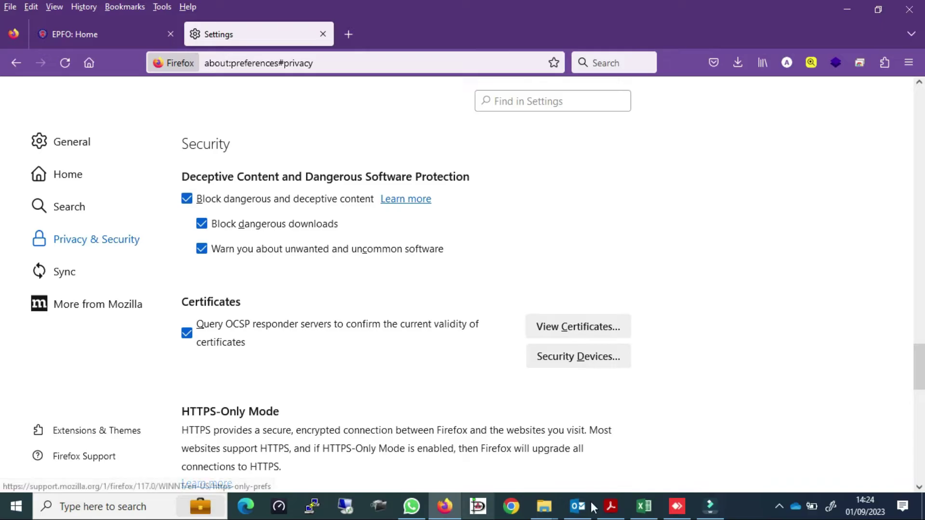
# Close the vidyavahini and Downloads Explorer windows, then reopen File Explorer
pyautogui.moveTo(543, 513)
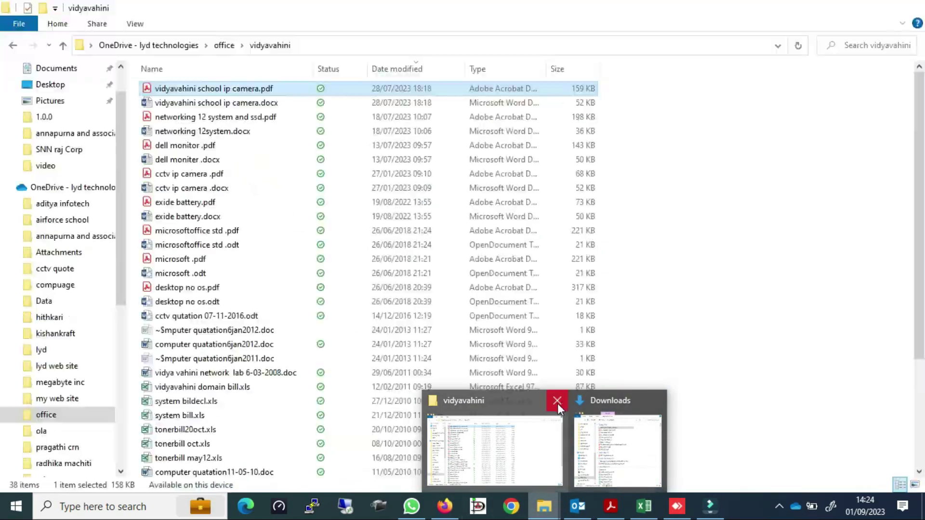
pyautogui.click(557, 403)
pyautogui.click(583, 401)
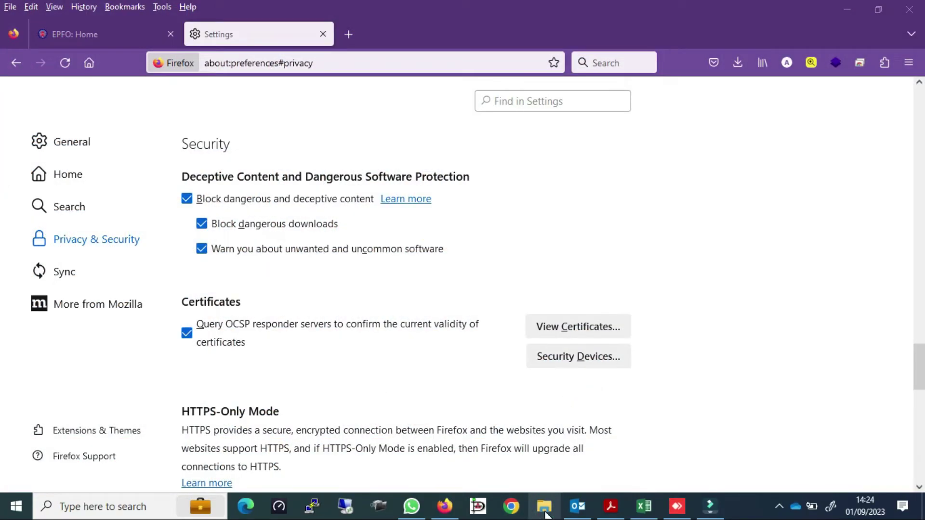
pyautogui.click(545, 514)
pyautogui.click(549, 514)
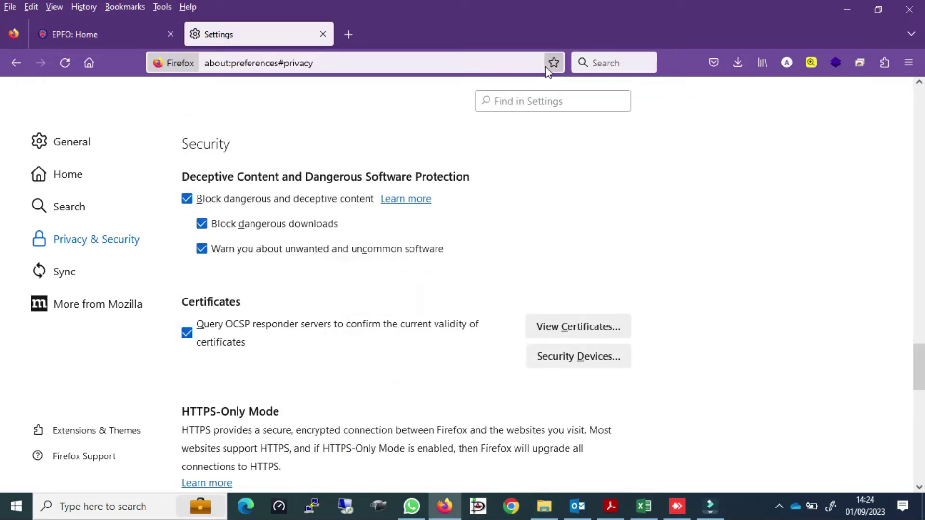
# In a maximized File Explorer, navigate to C:\Program Files (x86)\DSC Service\1.0.0
pyautogui.click(555, 514)
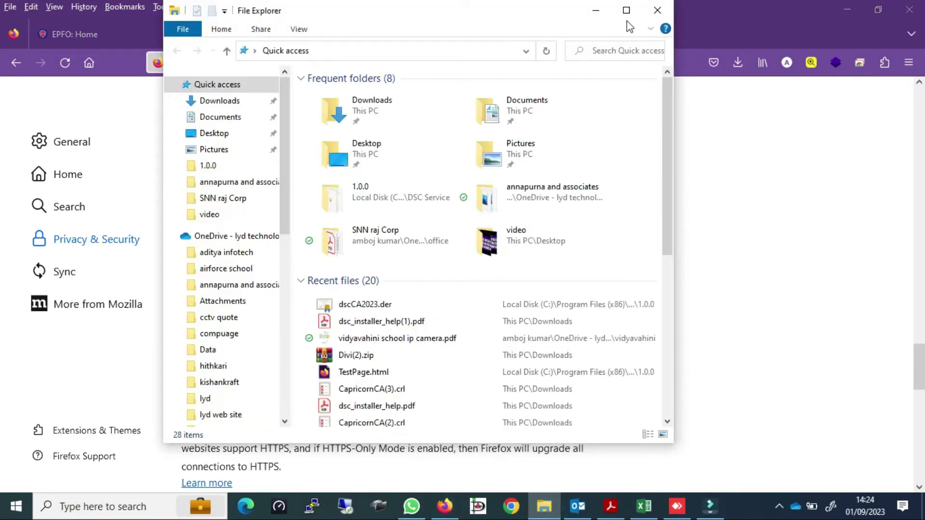
pyautogui.click(629, 24)
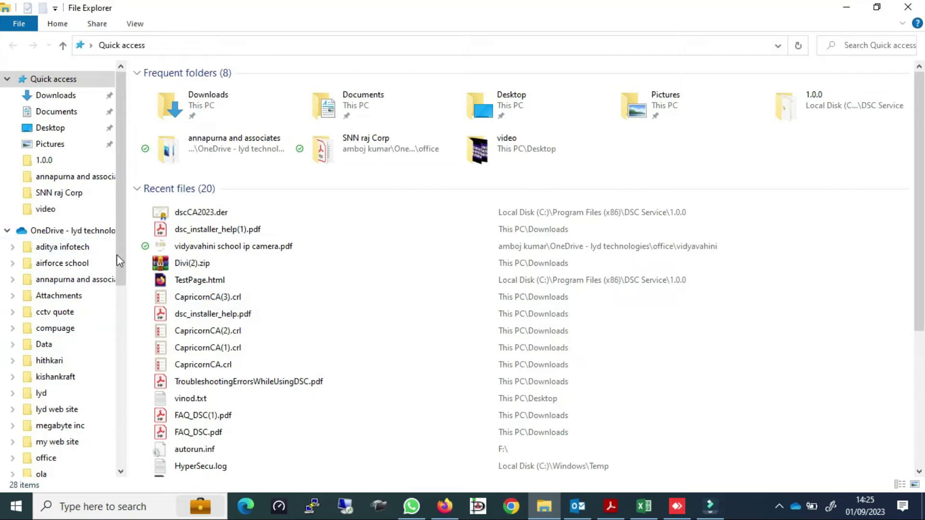
pyautogui.moveTo(117, 255); pyautogui.dragTo(120, 406)
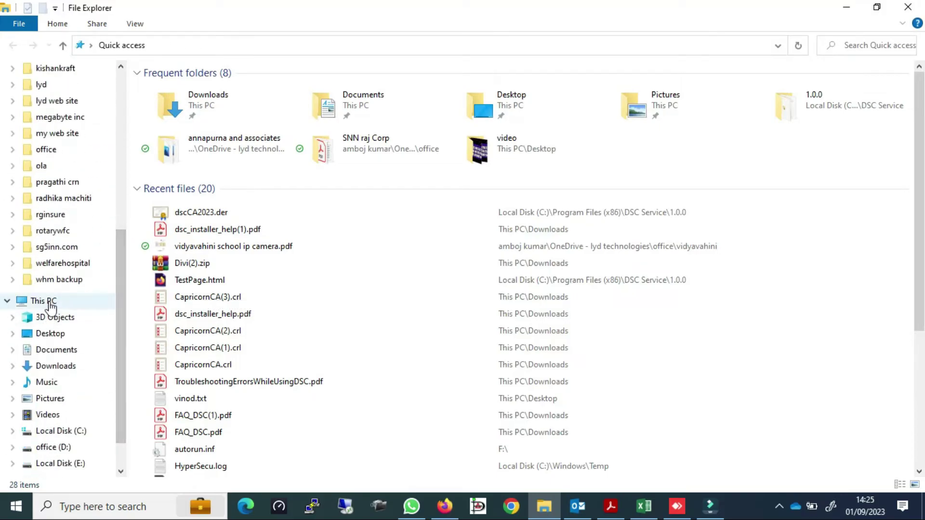
pyautogui.click(60, 431)
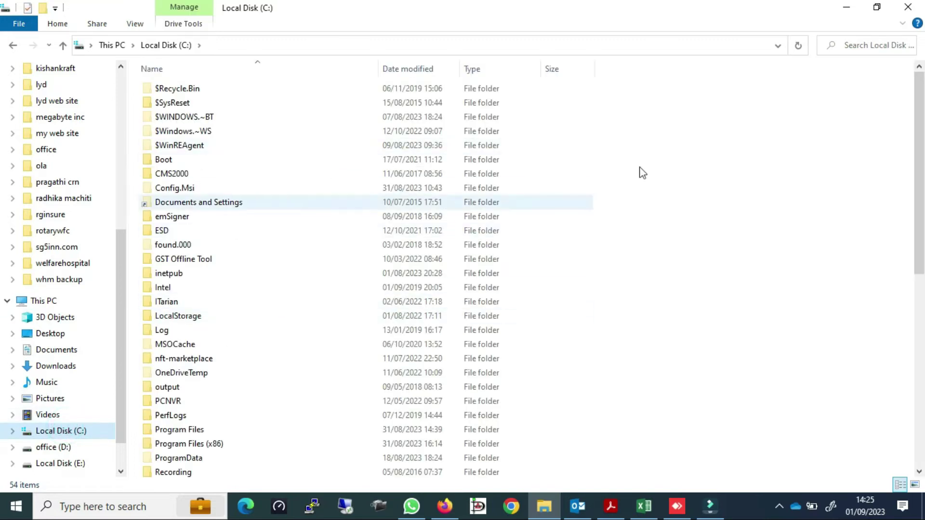
pyautogui.moveTo(920, 140); pyautogui.dragTo(919, 238)
pyautogui.click(215, 250)
pyautogui.doubleClick(215, 250)
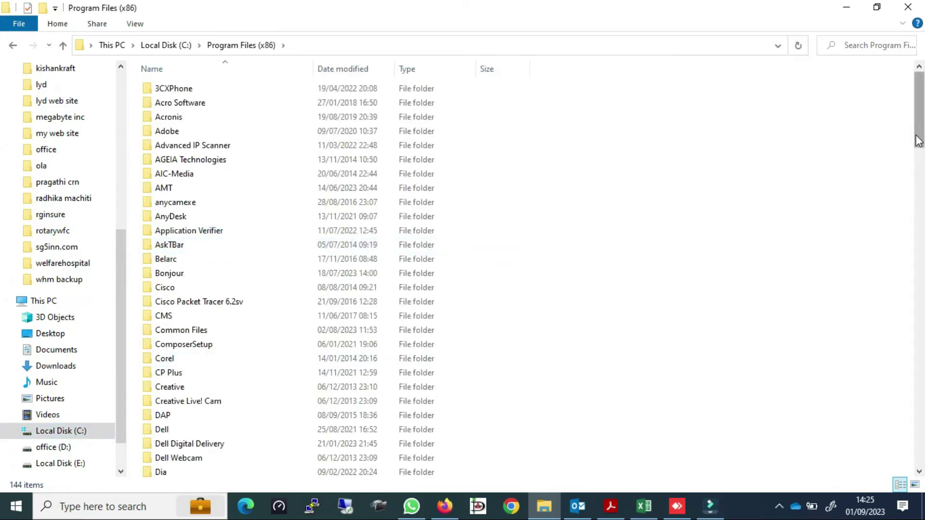
pyautogui.moveTo(918, 142); pyautogui.dragTo(919, 190)
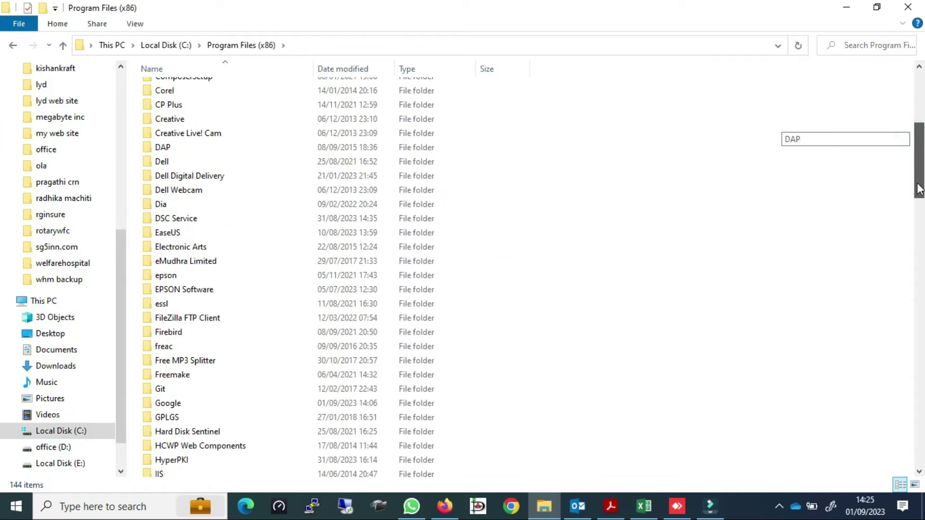
pyautogui.doubleClick(181, 220)
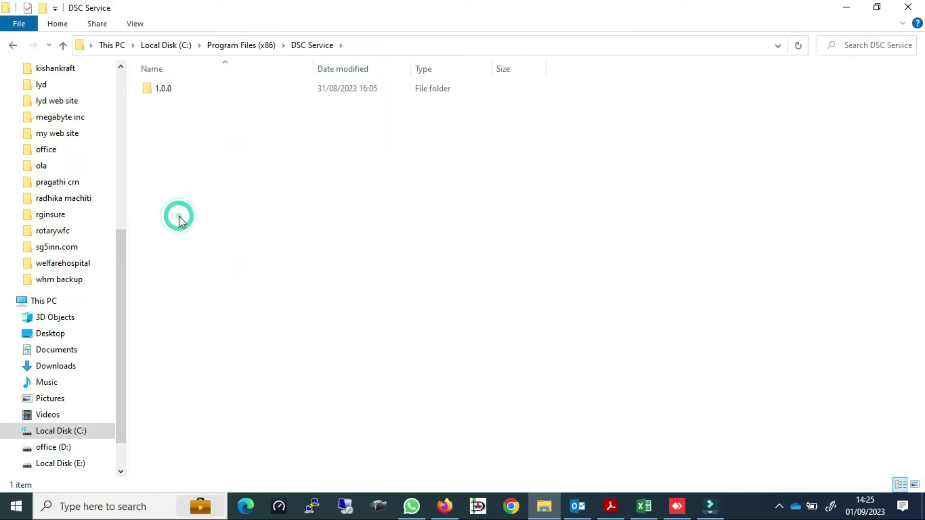
pyautogui.doubleClick(163, 89)
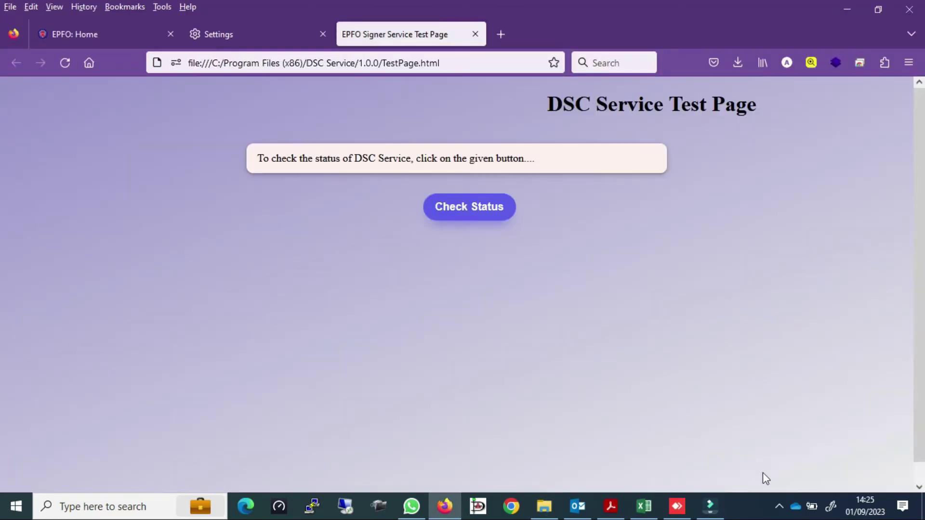
# Check the Test Page status and open the isLive link, confirming Success for DSC Service 1.0.0
pyautogui.click(779, 505)
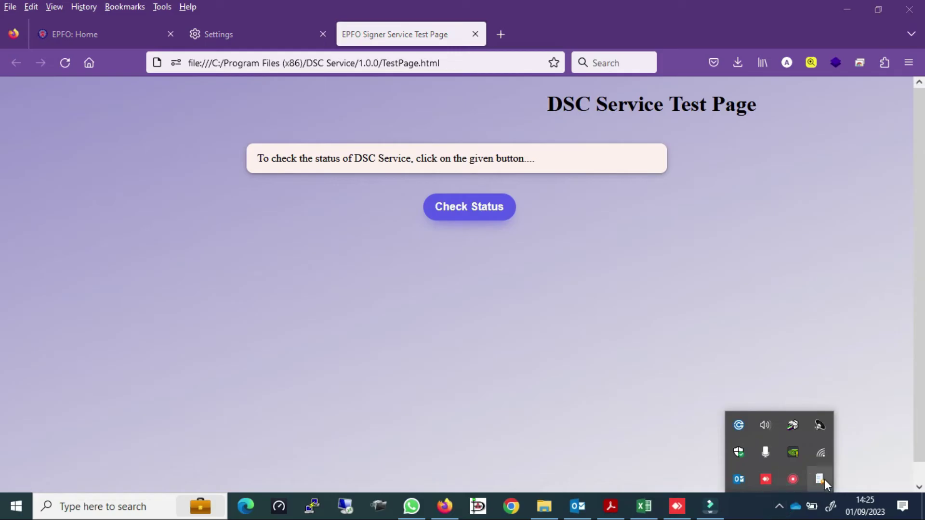
pyautogui.click(594, 338)
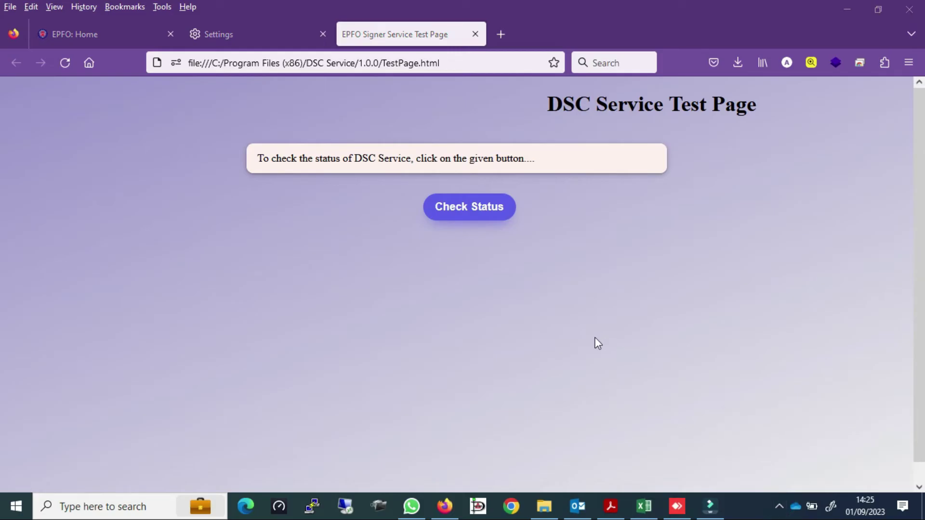
pyautogui.click(453, 207)
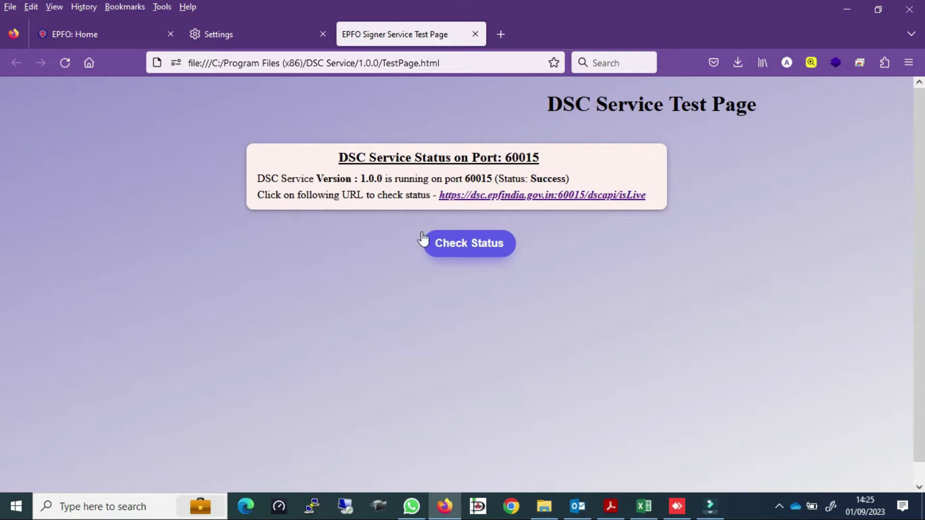
pyautogui.click(507, 196)
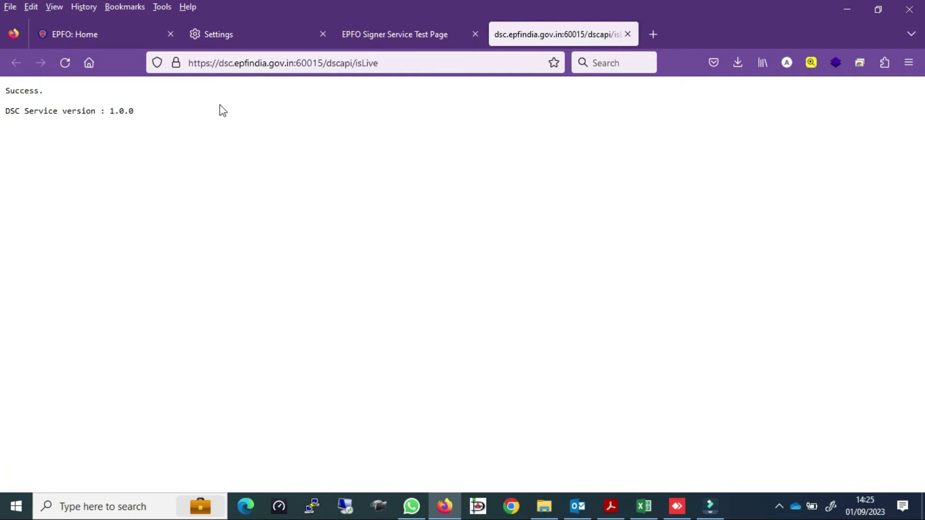
# Go back to the EPFO tab and open Member > APPROVE KYC PENDING FOR DS, listing 8 registrations
pyautogui.click(109, 36)
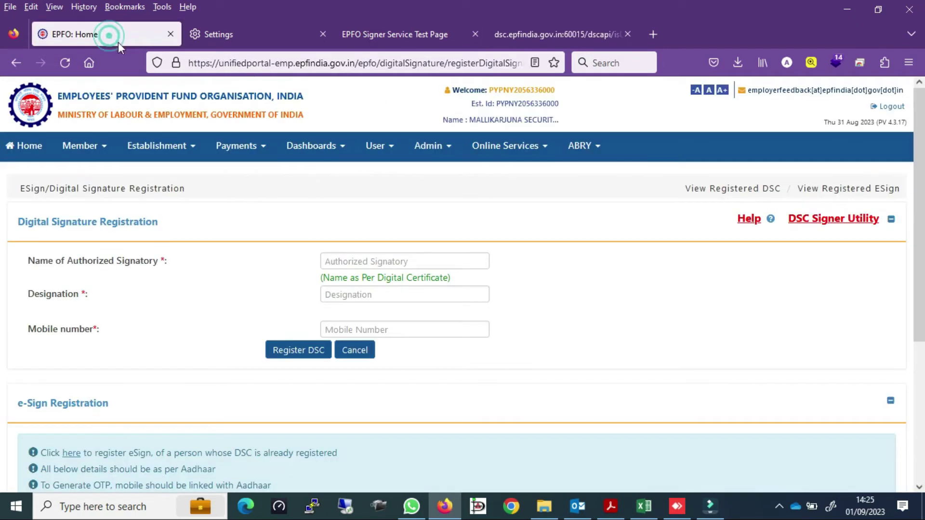
pyautogui.click(86, 146)
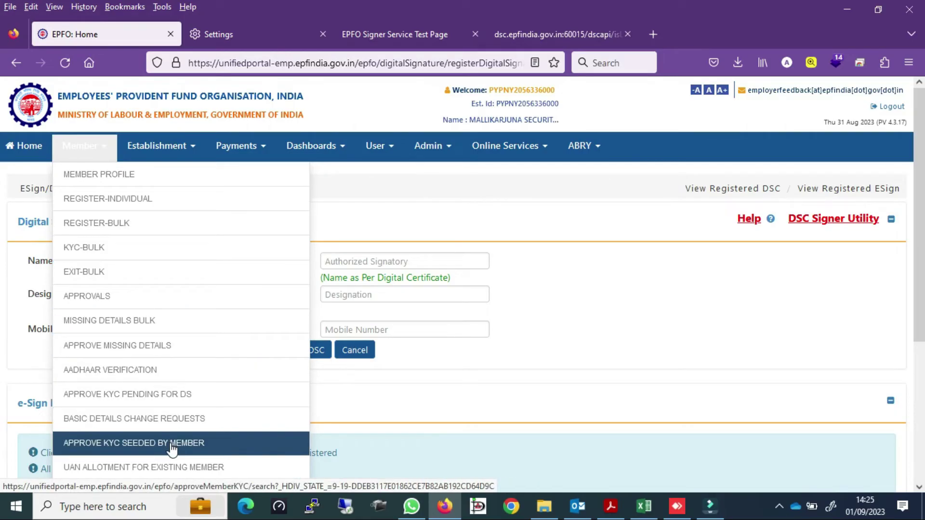
pyautogui.click(168, 399)
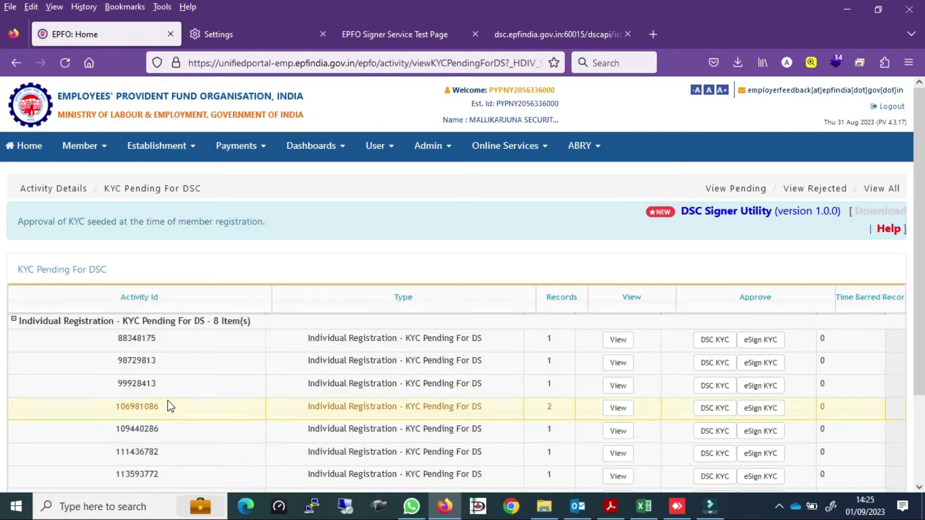
pyautogui.scroll(-1, 2, 236)
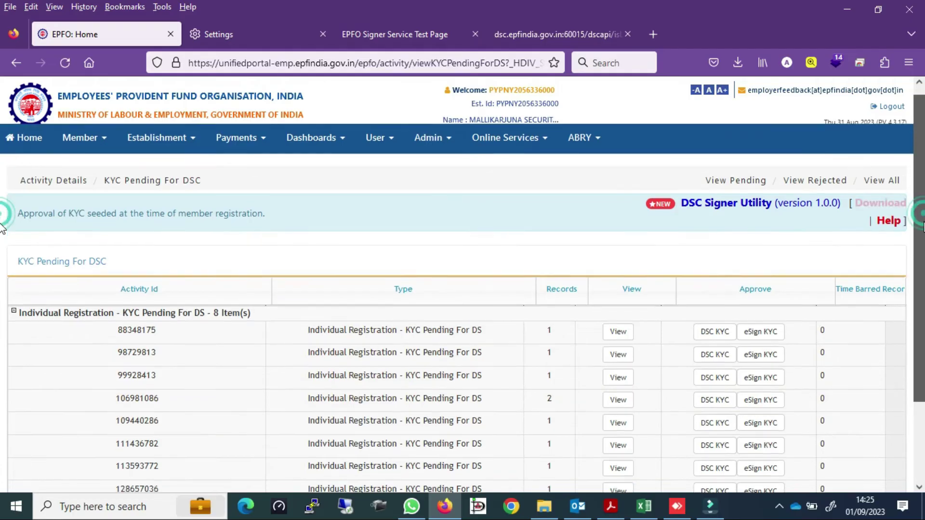
pyautogui.scroll(-1, 3, 251)
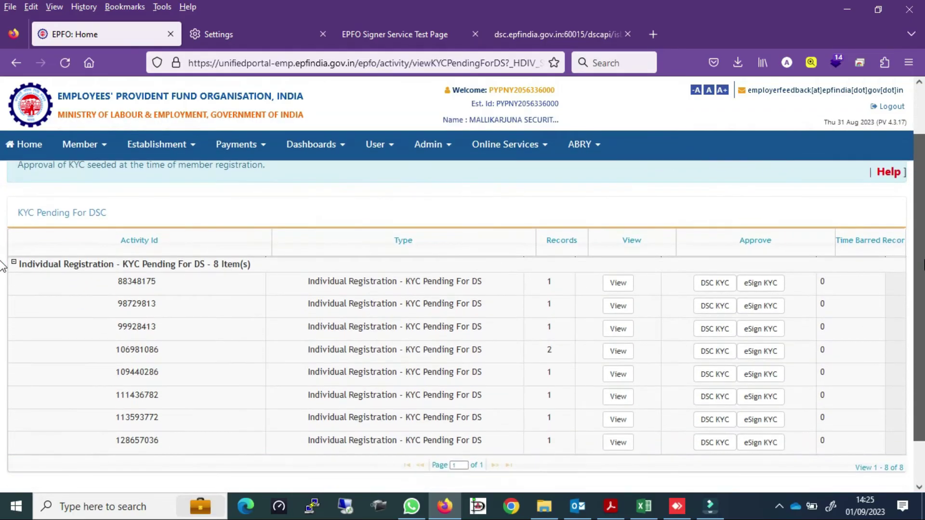
pyautogui.scroll(-1, 4, 260)
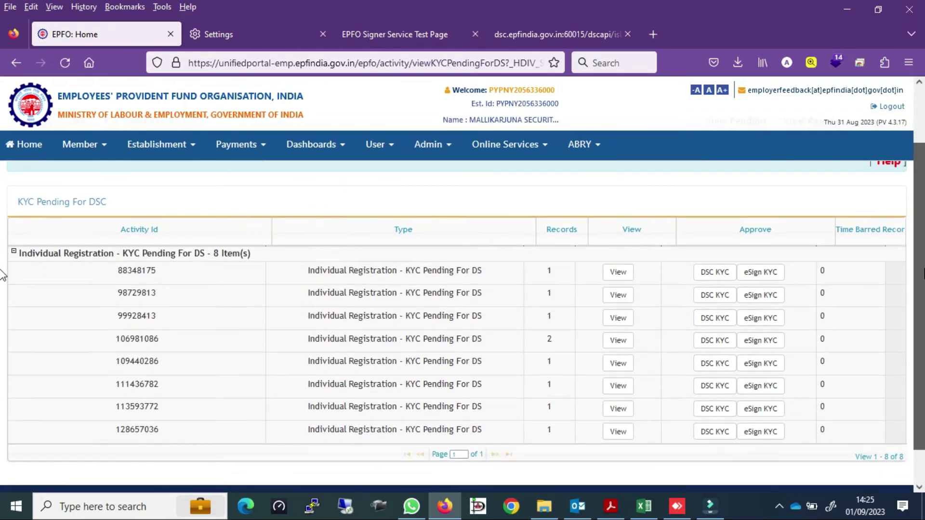
pyautogui.click(716, 273)
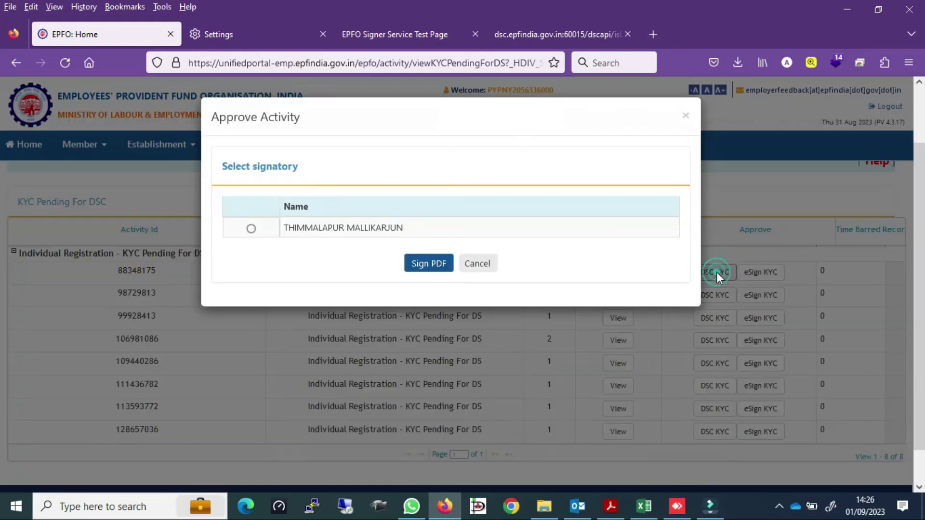
pyautogui.click(251, 229)
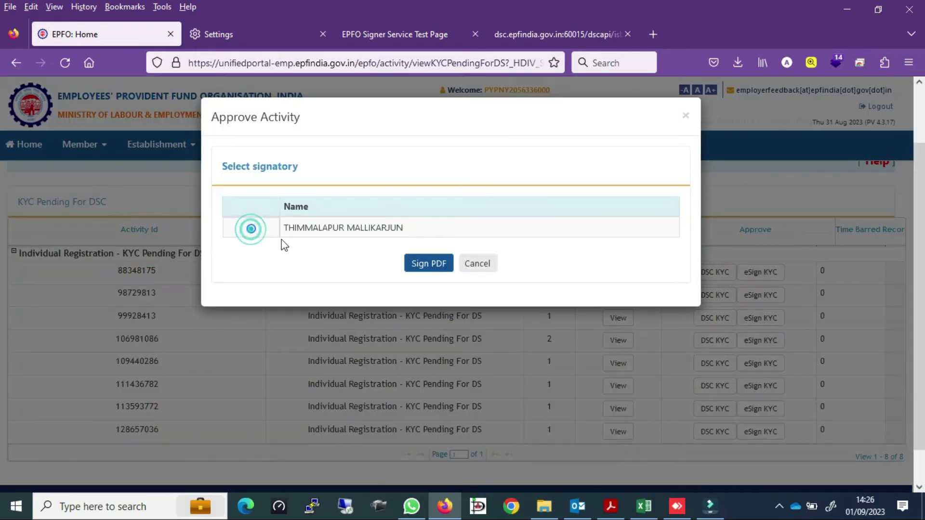
pyautogui.click(425, 265)
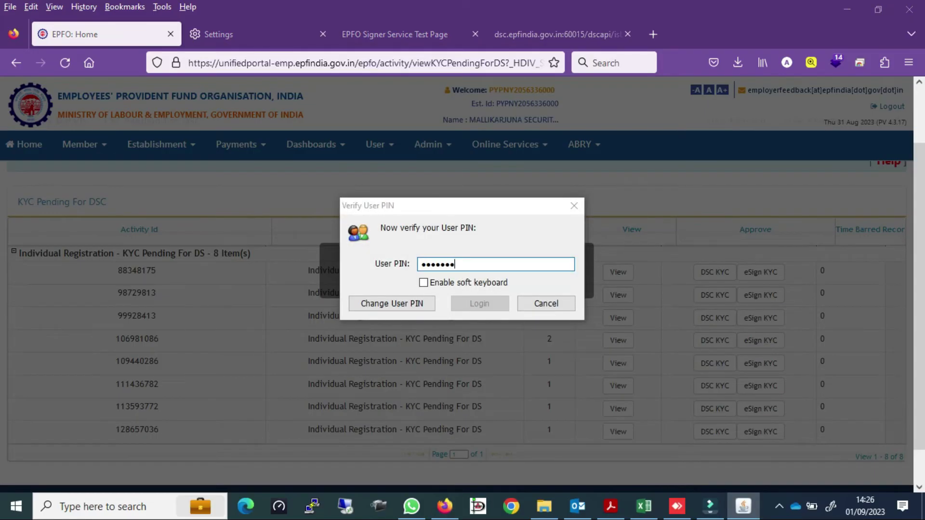
pyautogui.write('•')
pyautogui.click(459, 303)
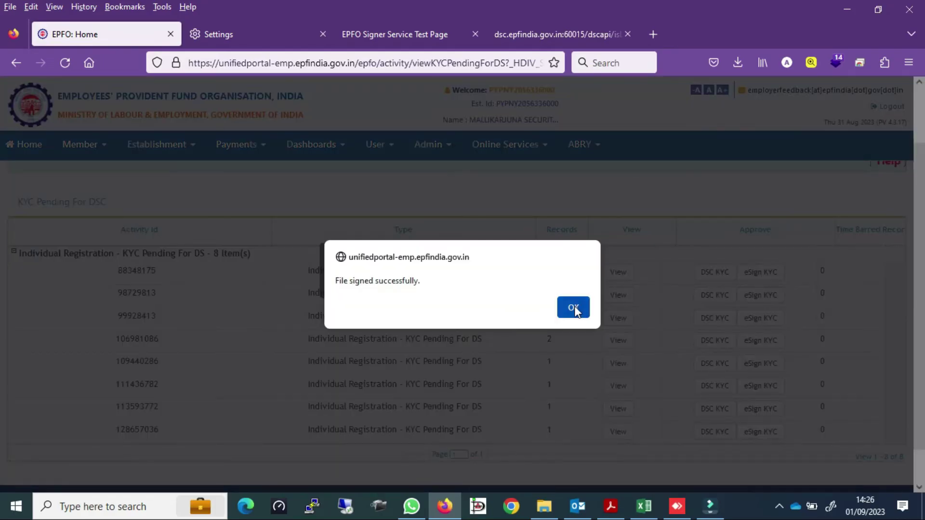
pyautogui.click(574, 305)
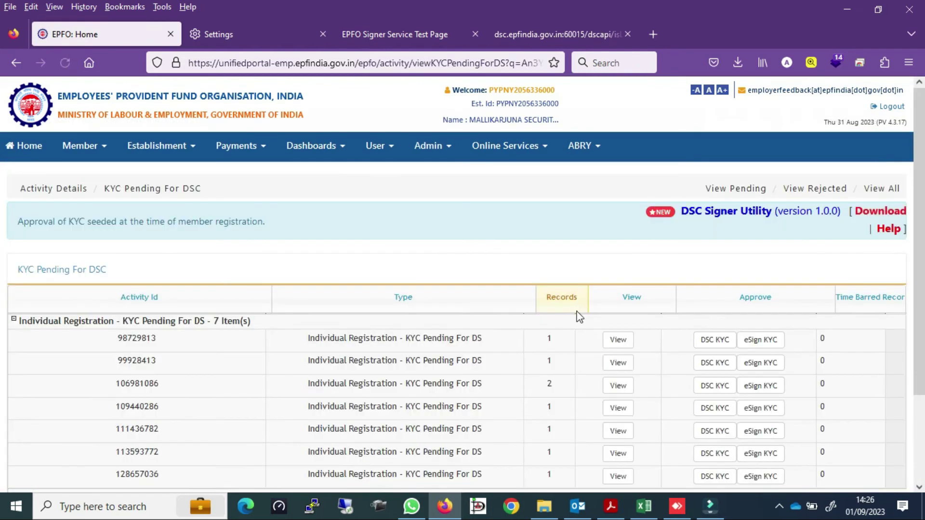
# Sign the KYC PDF for activity 98729813 with the DSC as the authorised signatory
pyautogui.scroll(-2, 3, 328)
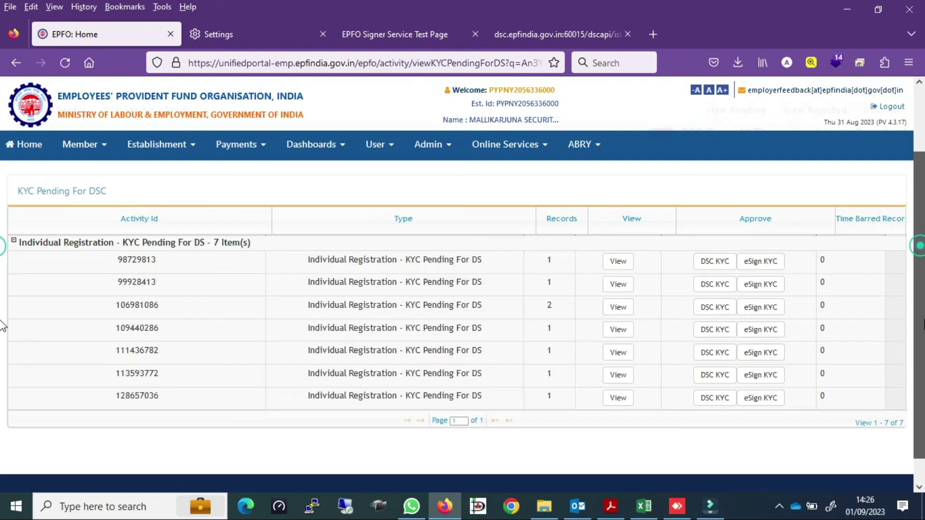
pyautogui.click(717, 251)
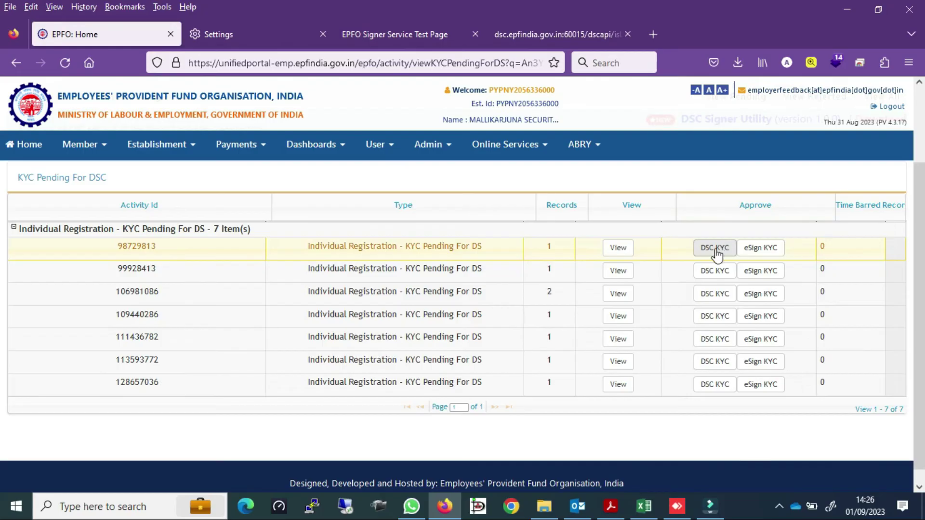
pyautogui.click(717, 250)
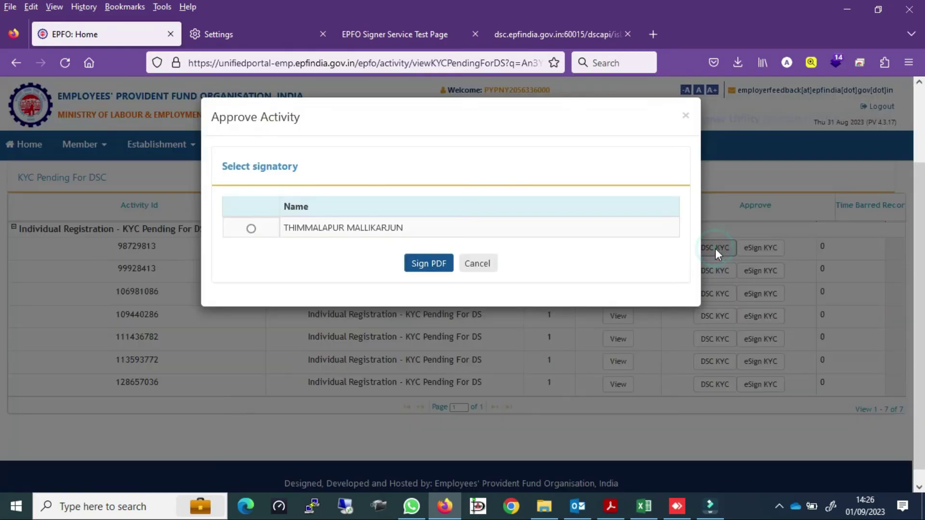
pyautogui.click(251, 228)
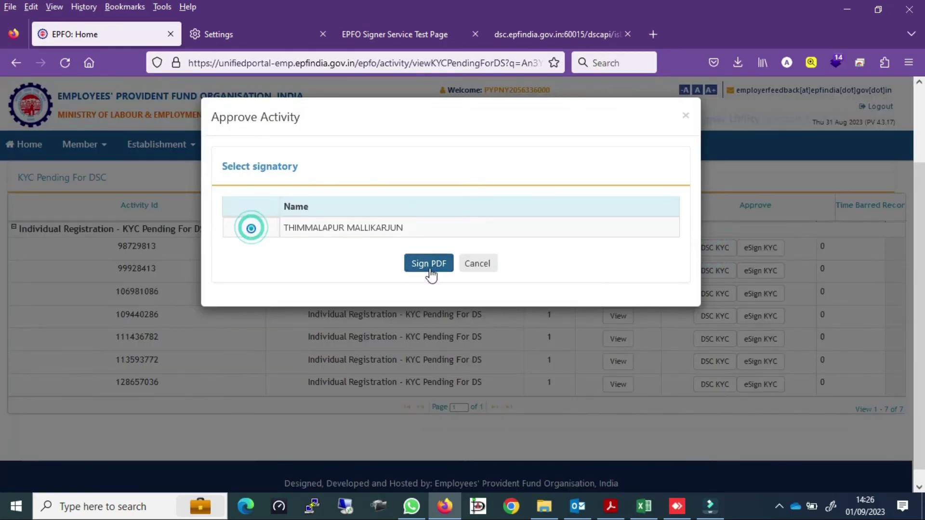
pyautogui.click(428, 263)
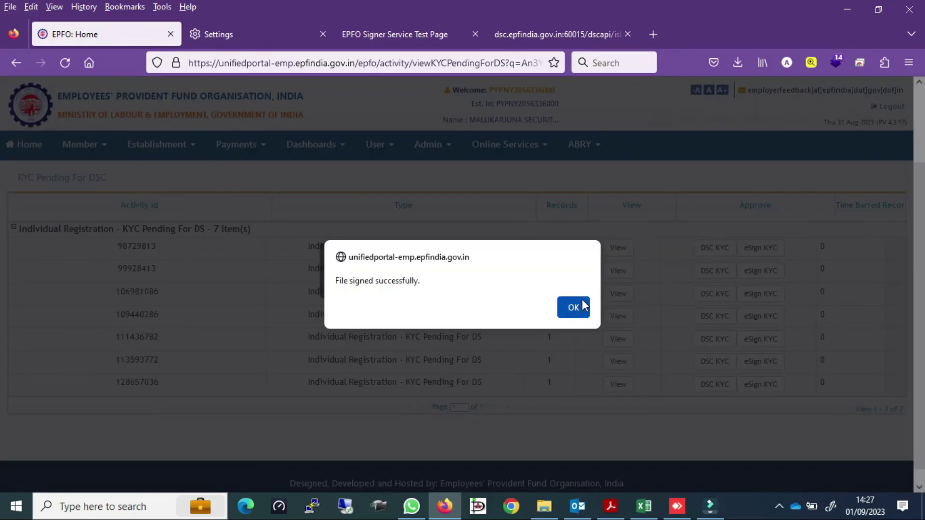
pyautogui.click(574, 308)
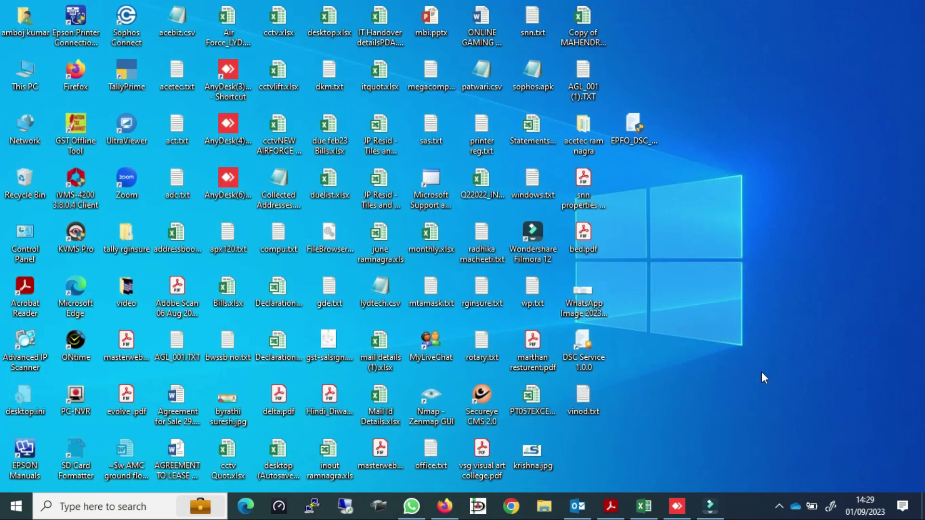
# Open certmgr.msc, maximized, to the Personal certificates: two Capricorn CA 2014, expiring 10/01/2024
pyautogui.press('super+r')
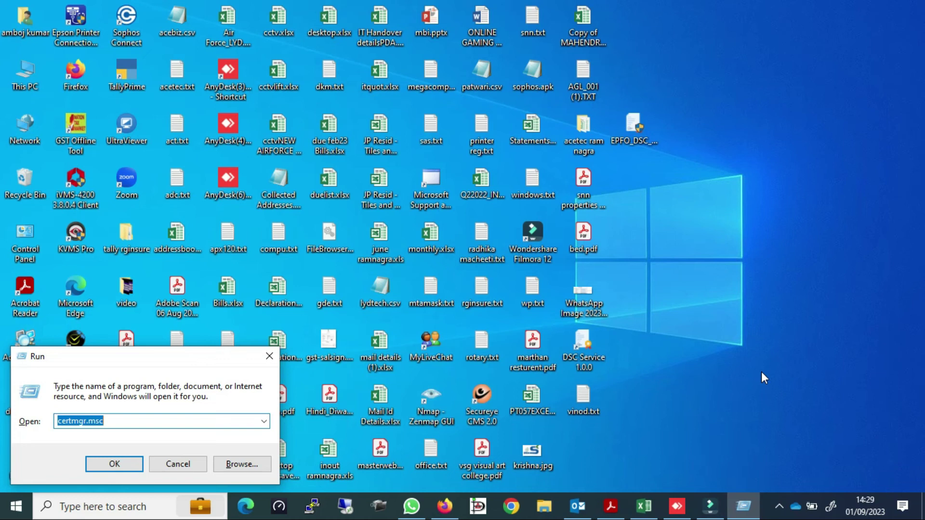
pyautogui.click(115, 464)
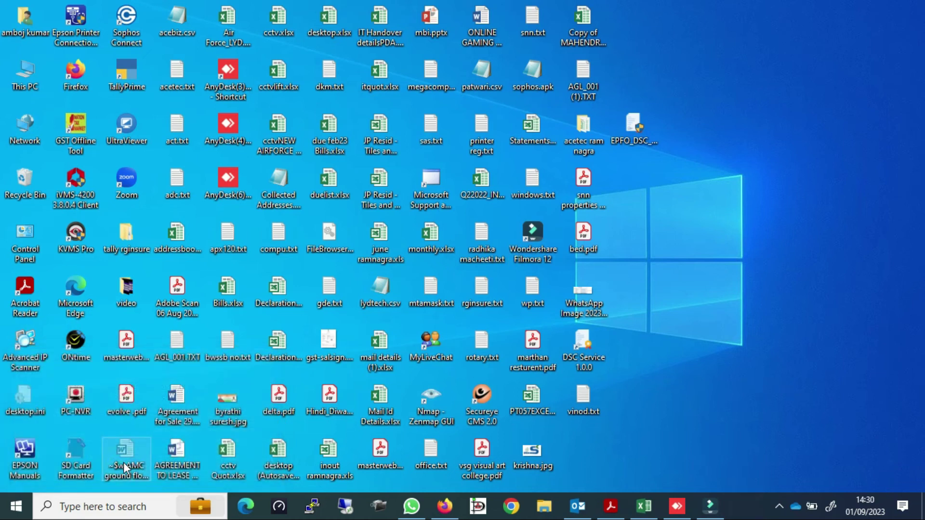
pyautogui.click(50, 76)
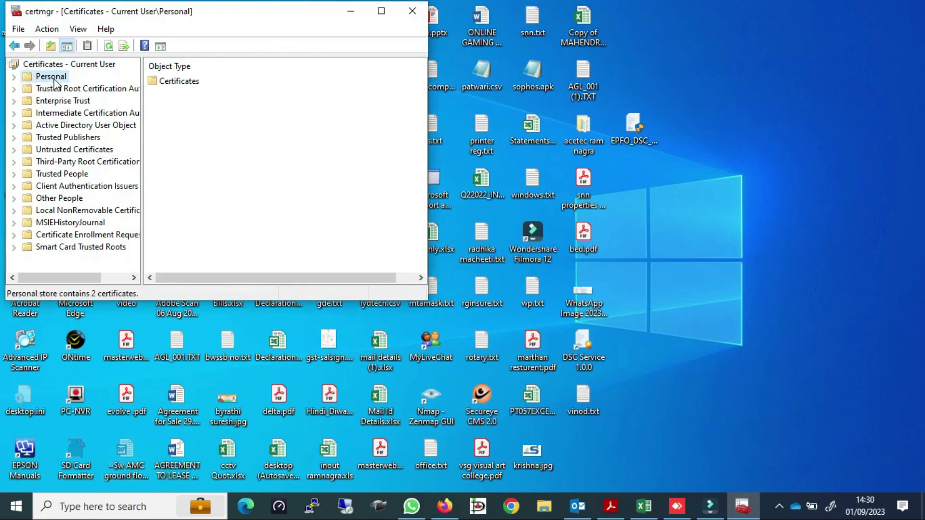
pyautogui.doubleClick(171, 83)
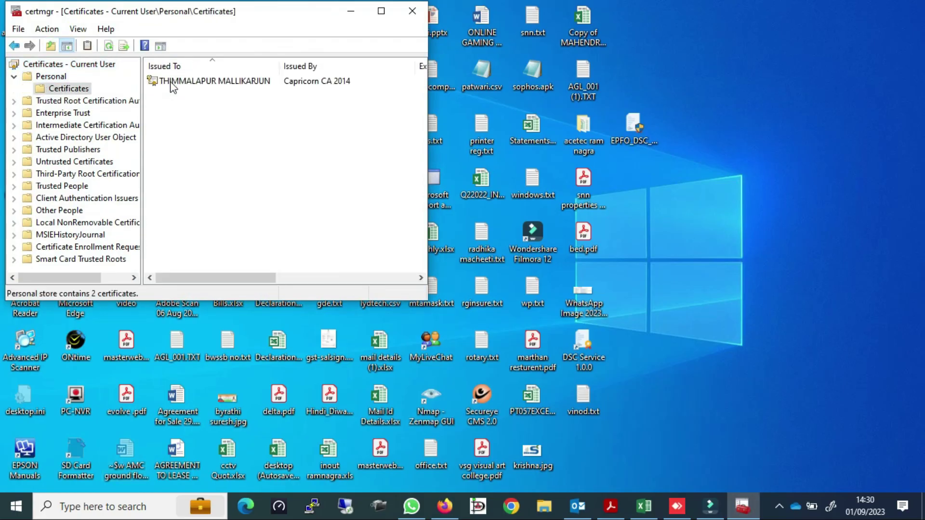
pyautogui.click(381, 11)
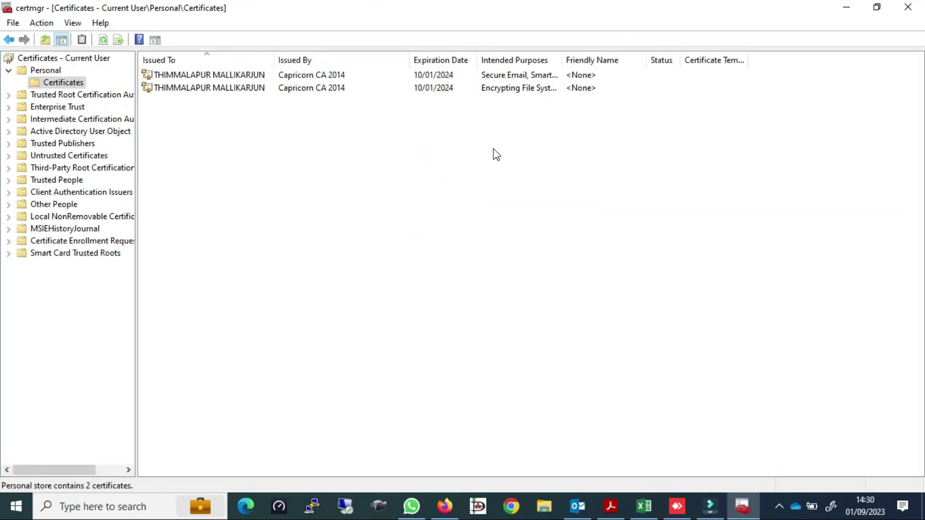